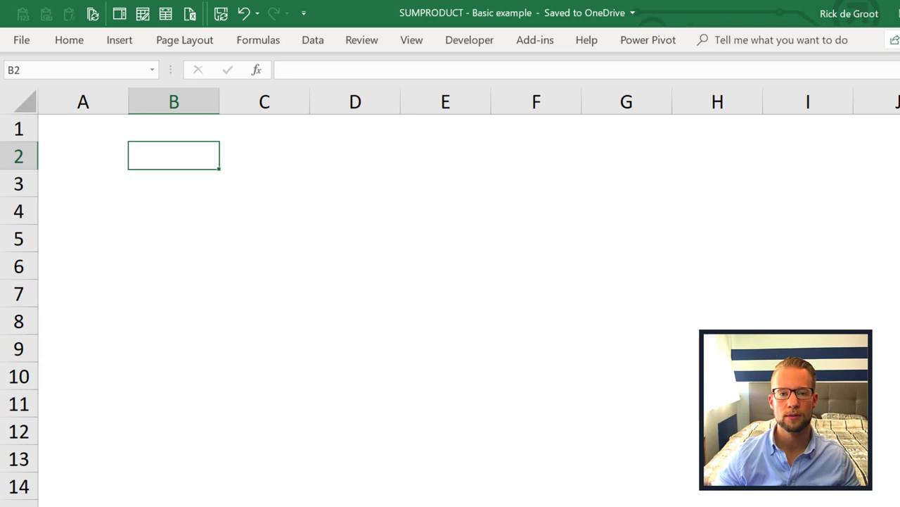
Step: Put '=SUMPRODUCT(array1,array2,array3,...) in B2 as plain-text syntax
type("=su")
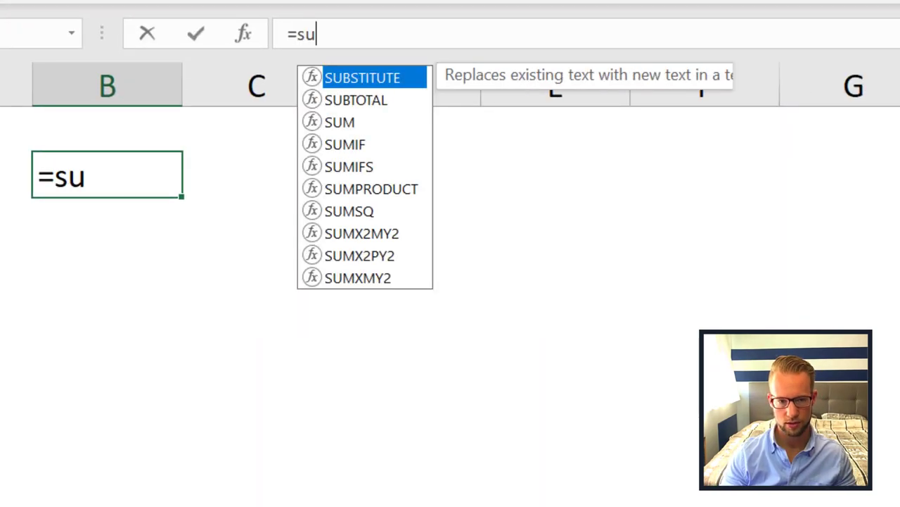
type("mpr")
key("Tab")
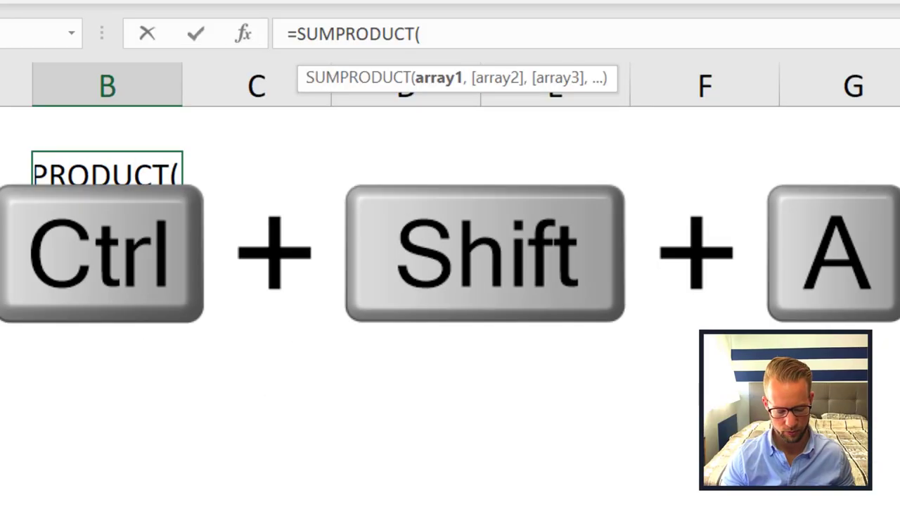
key("ctrl+shift+a")
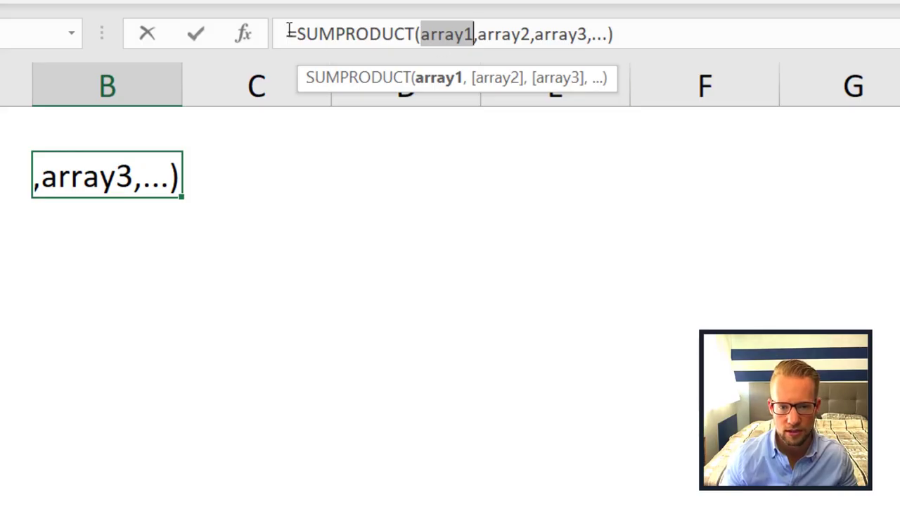
left_click(290, 29)
type("'")
key("ctrl+Return")
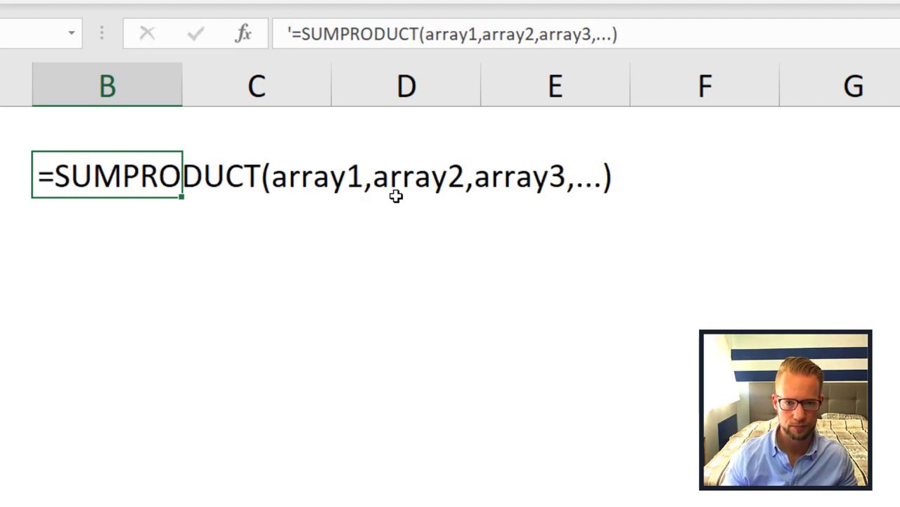
left_click(113, 252)
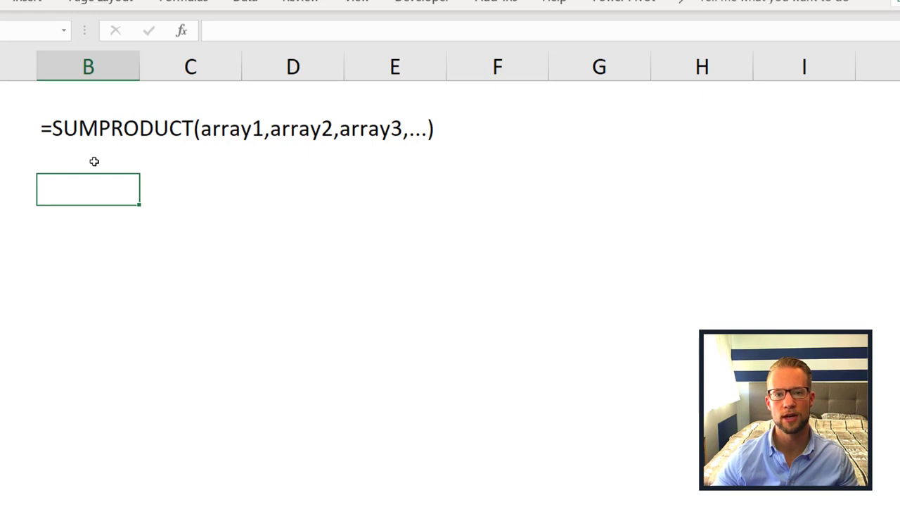
Step: Fill B4:B10 with the formula =RANDBETWEEN(0, 150)
key("shift+Down")
key("shift+Down")
key("shift+Down")
key("shift+Down")
key("shift+Down")
key("shift+Down")
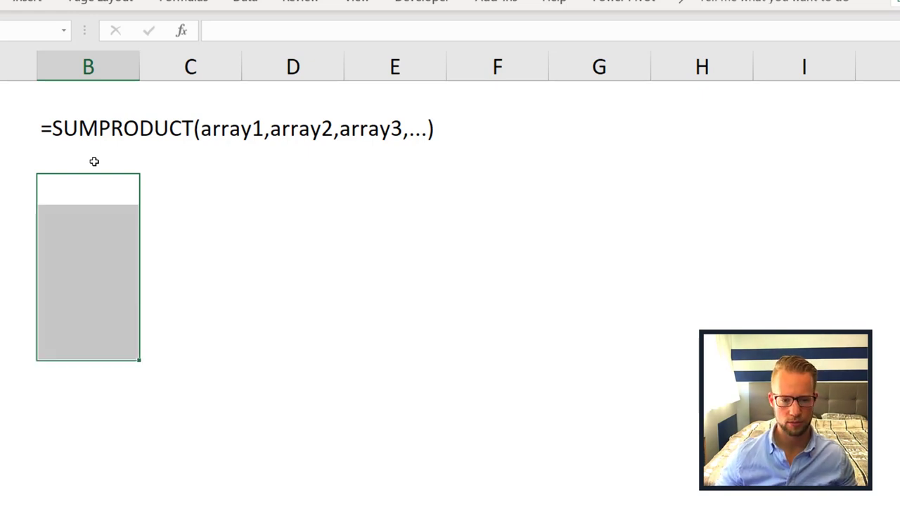
type("=rand")
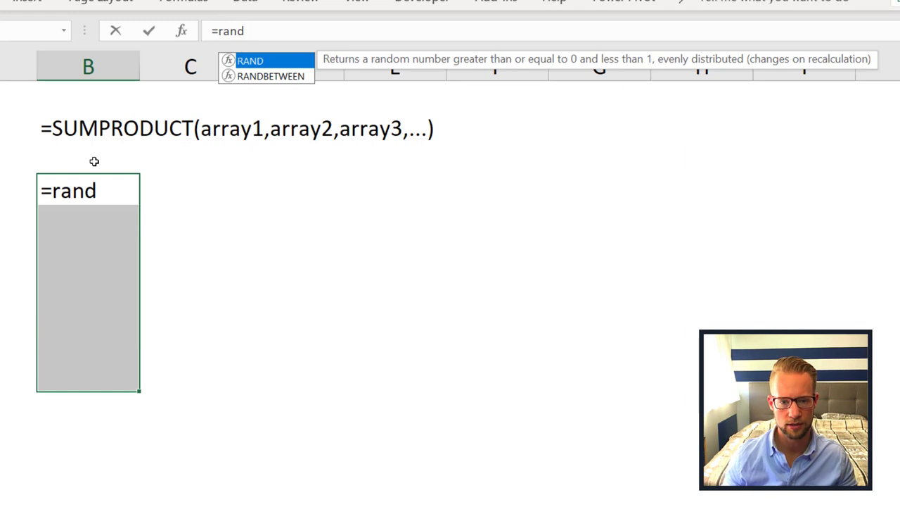
key("Down")
key("Tab")
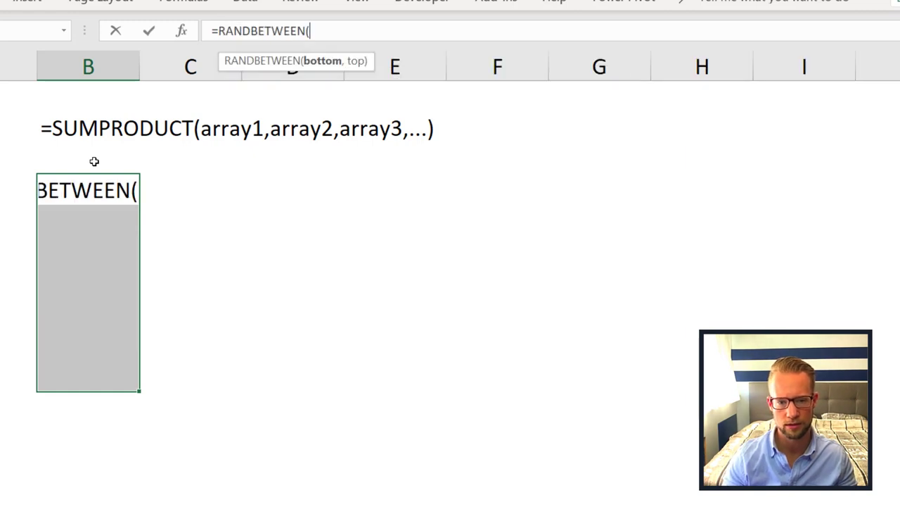
type("0, ")
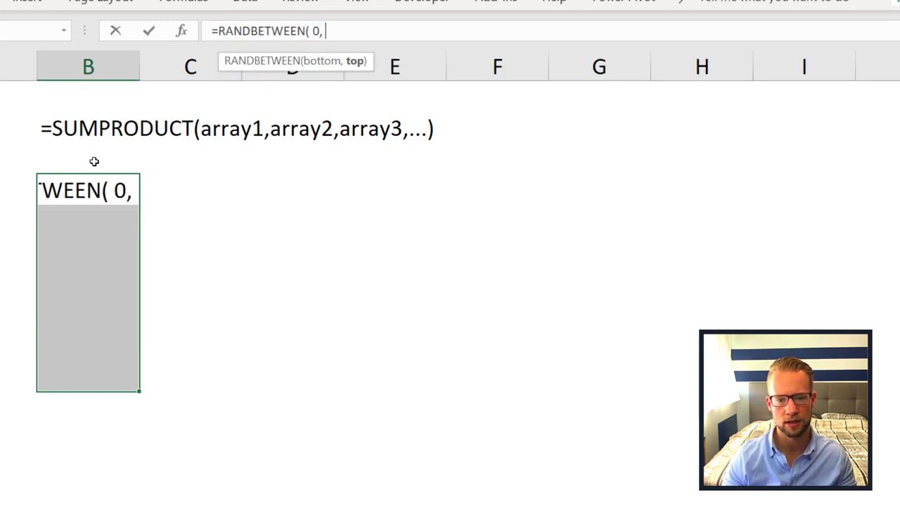
type("150)")
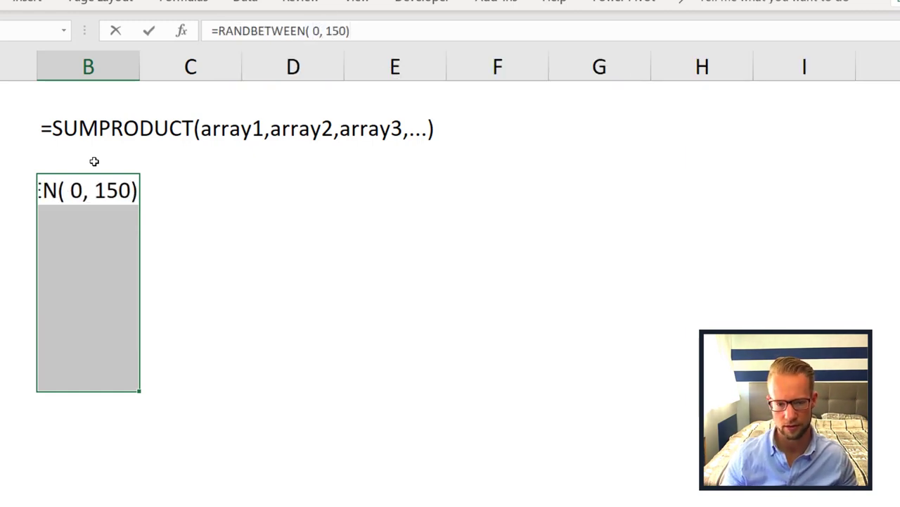
key("ctrl+Return")
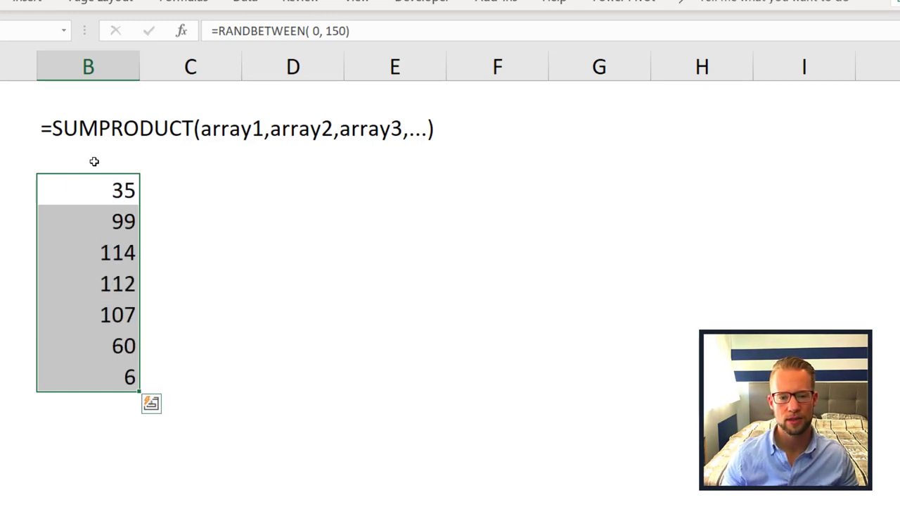
Step: Enter and delete a 5 in a spare cell to make the random numbers recalculate
left_click(356, 195)
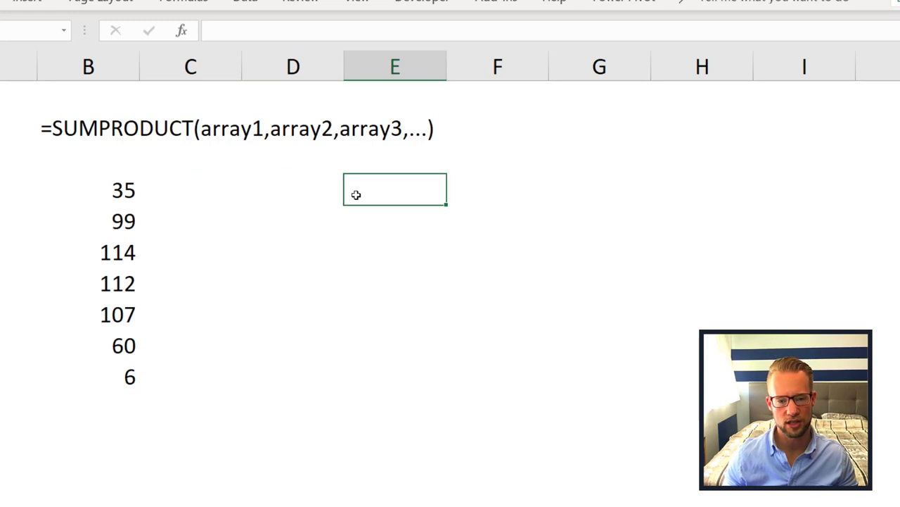
type("5")
key("ctrl+Return")
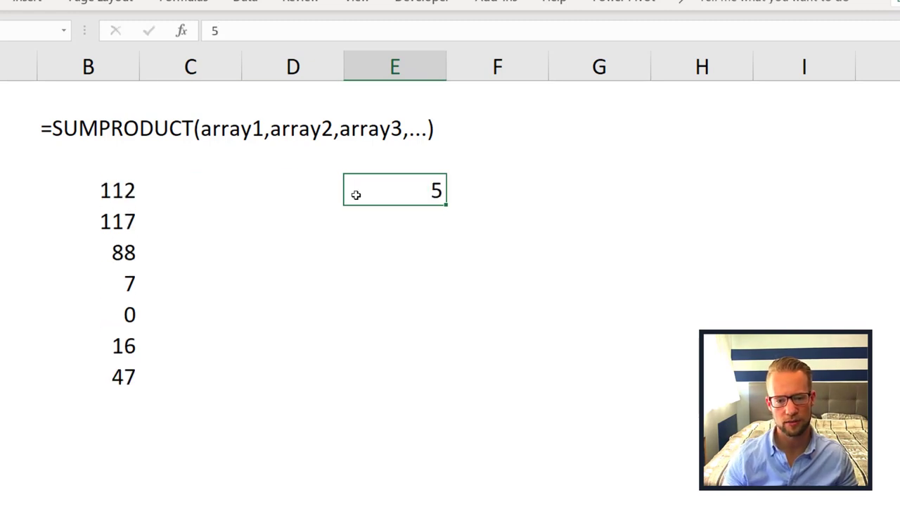
key("Delete")
Step: Copy the random numbers and paste them back as fixed values
left_click_drag(120, 186, 105, 375)
key("ctrl+c")
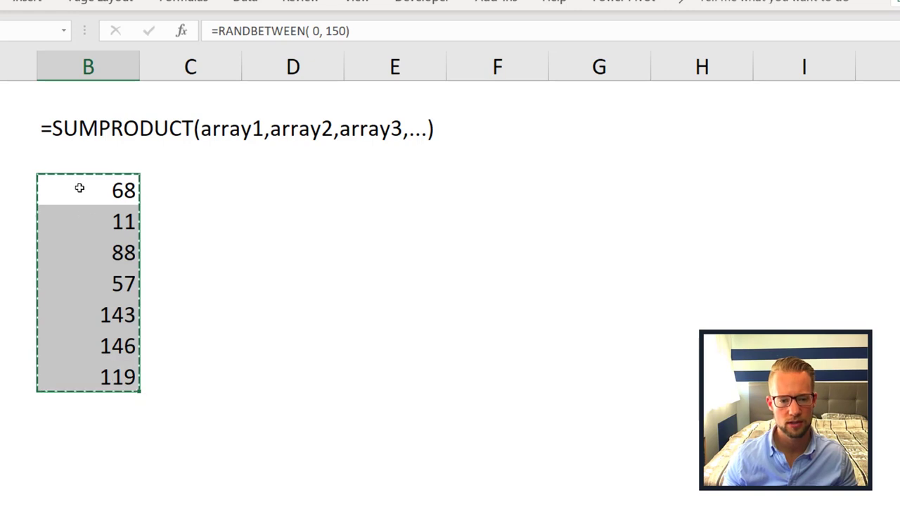
right_click(78, 188)
left_click(145, 240)
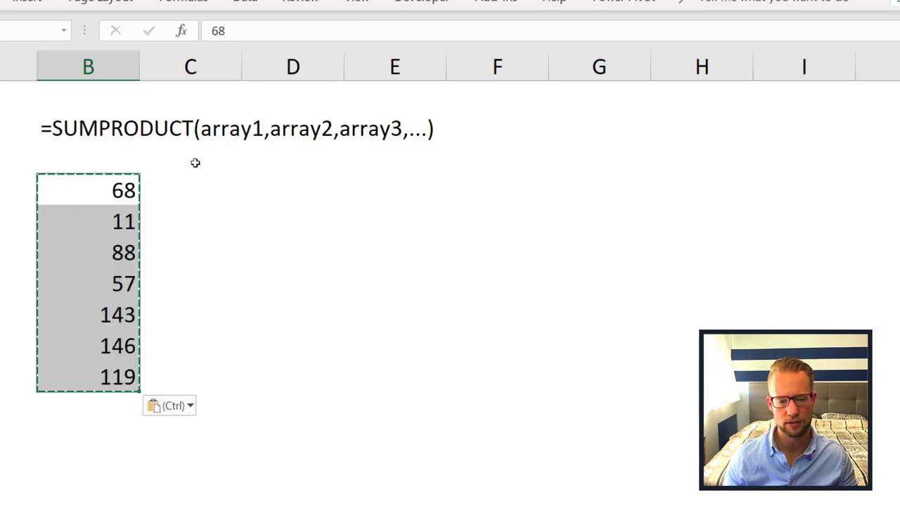
key("Escape")
left_click(261, 190)
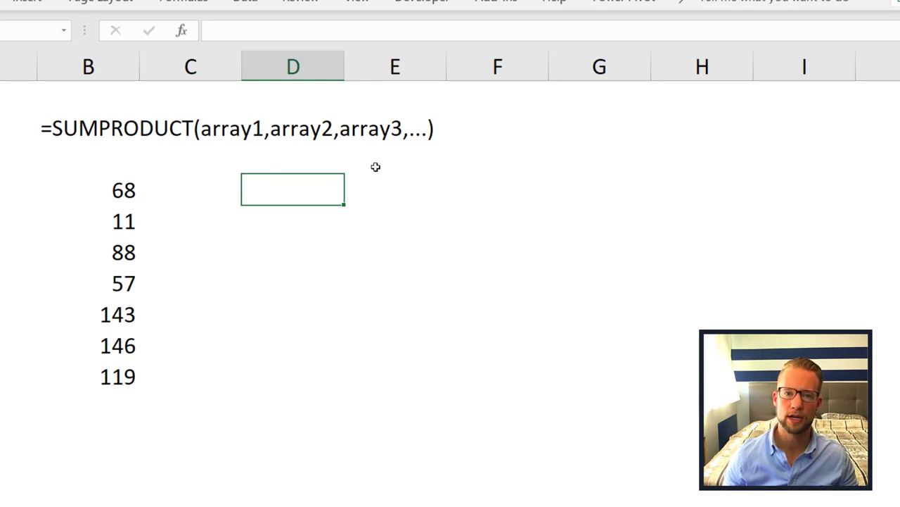
Step: Enter =SUMPRODUCT(B4:B10) below the numbers, giving 632, labelled SUMPRODUCT beside it
left_click(102, 437)
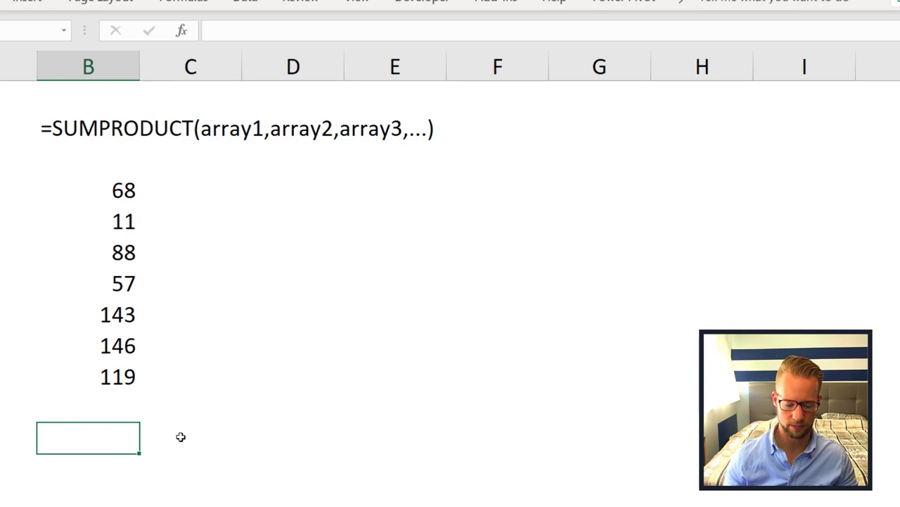
type("=sump")
key("Tab")
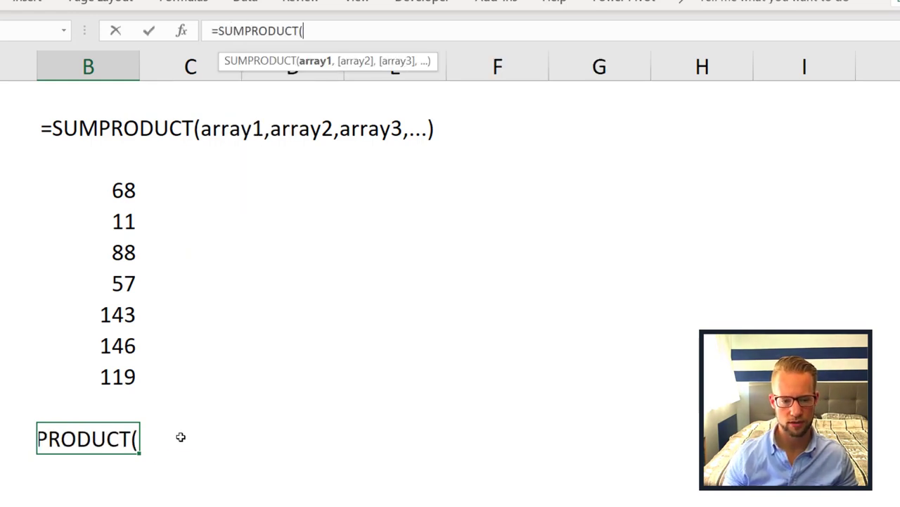
key("Up")
key("Up")
key("ctrl+shift+Up")
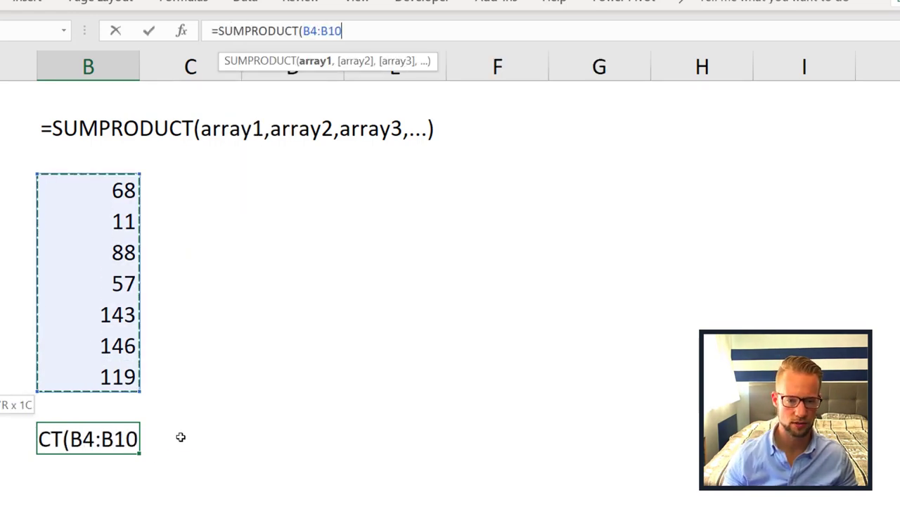
type(")")
key("ctrl+Return")
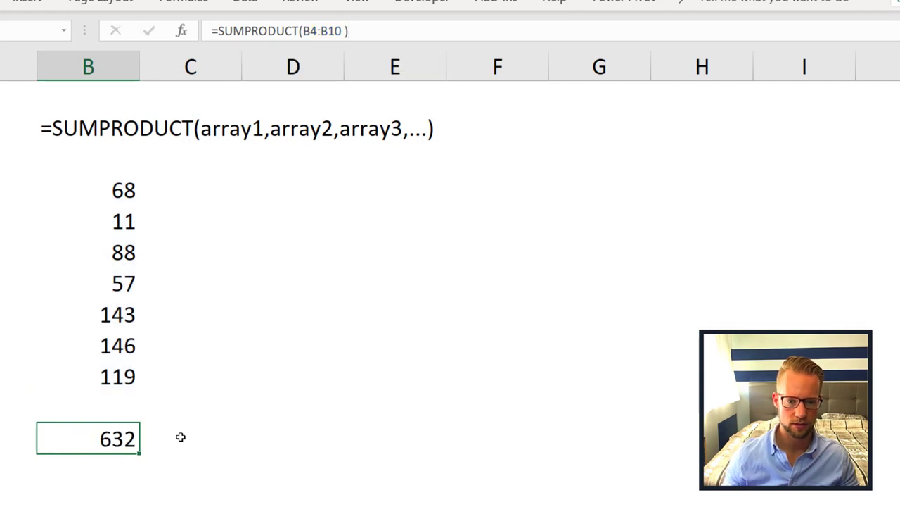
left_click(190, 446)
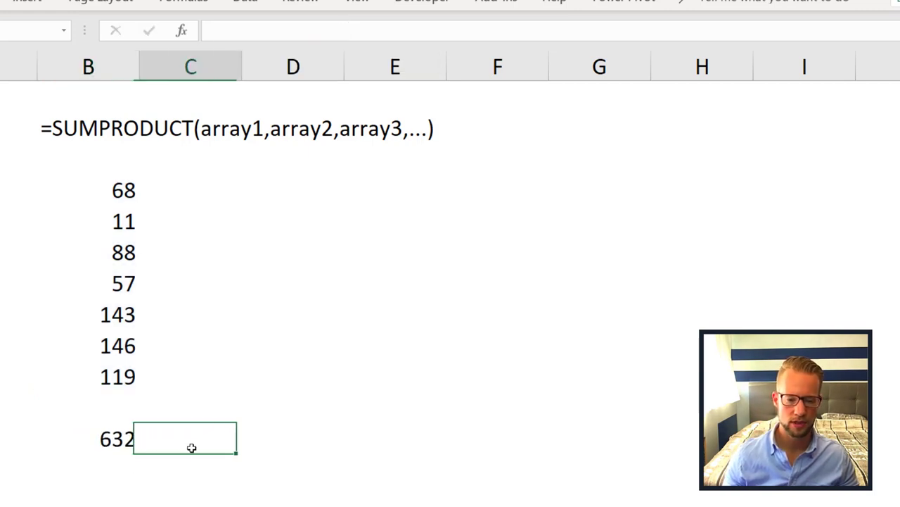
type("SUMPRODUCT")
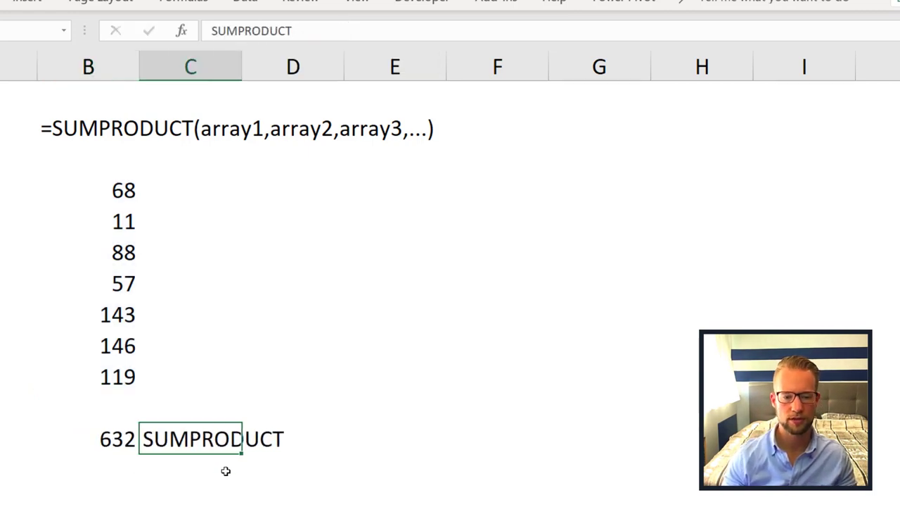
key("Left")
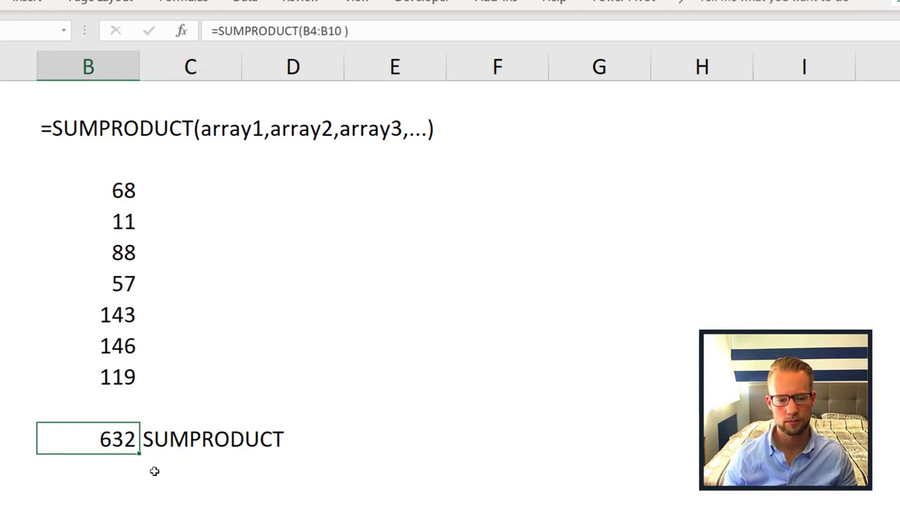
Step: Beneath it add the label SUM and =SUM(B4:B10), also giving 632
left_click(206, 469)
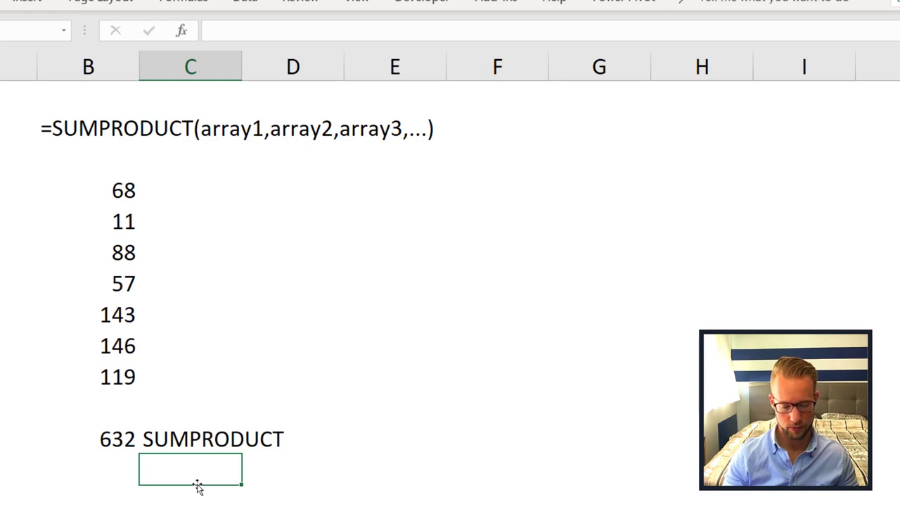
type("SUM")
key("Delete")
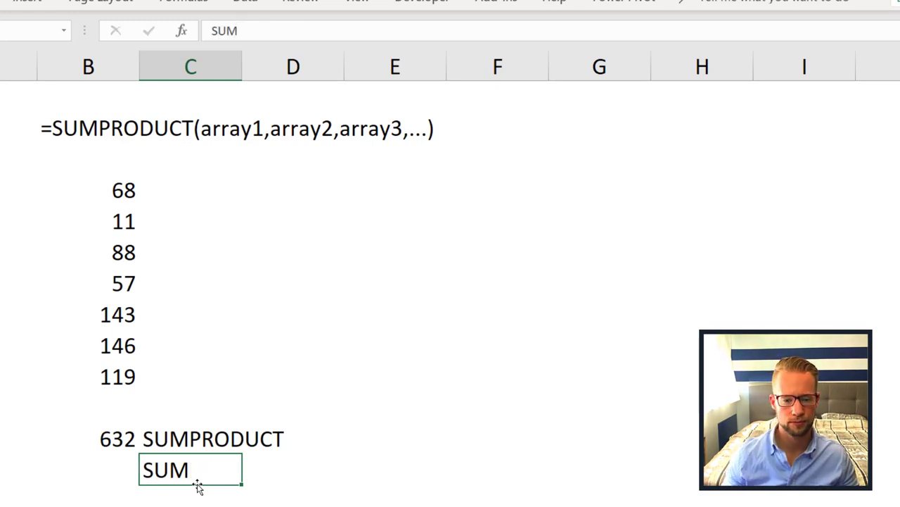
key("Left")
type("=sum")
key("Tab")
key("Up")
key("Up")
key("Up")
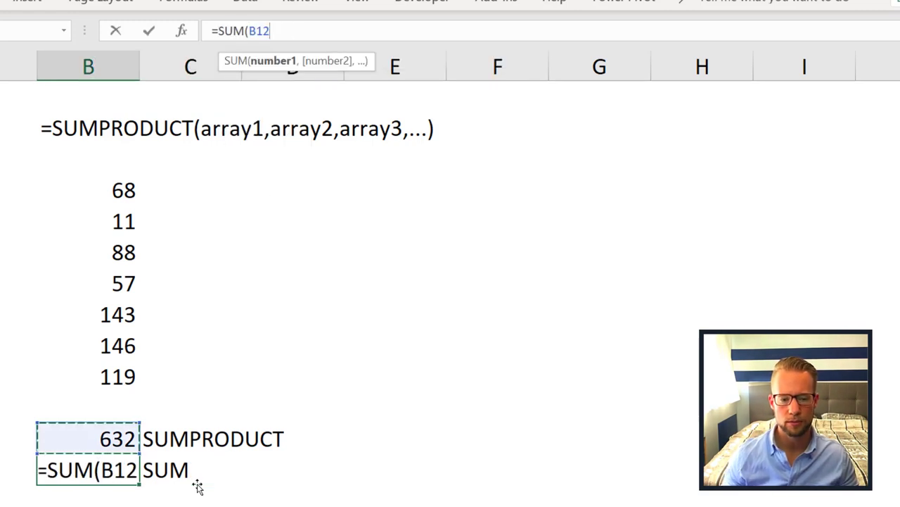
key("shift+Up")
key("shift+Up")
key("shift+Up")
key("shift+Up")
key("shift+Up")
key("shift+Up")
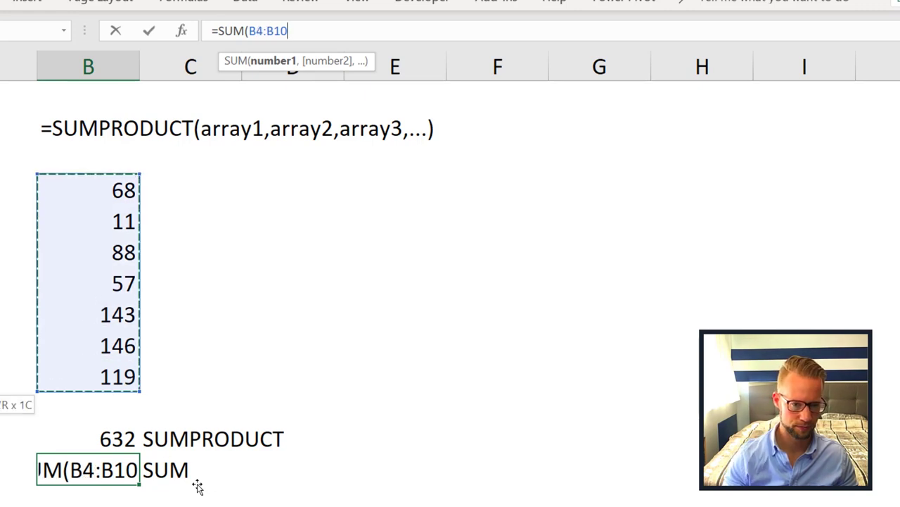
type(")")
key("ctrl+Return")
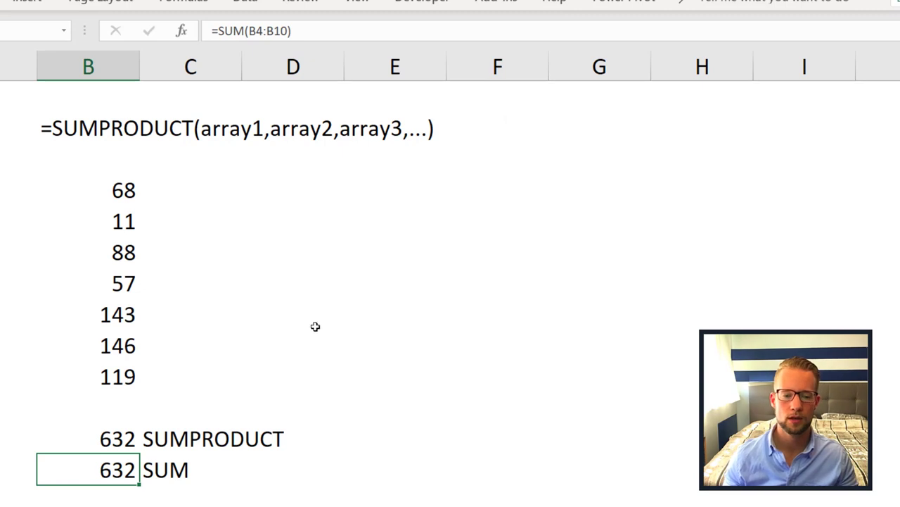
Step: Fill D4:D10 with seven zeros
left_click(253, 188)
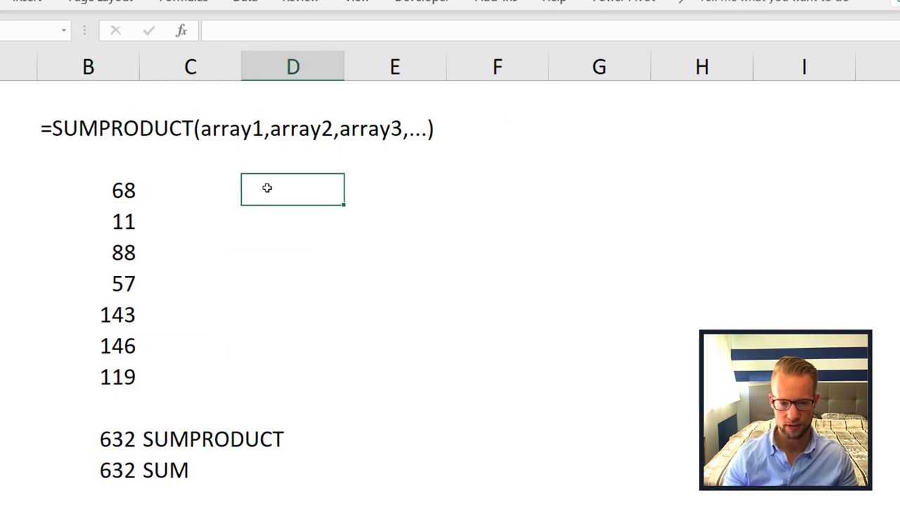
type("0 0 0 0 0 0 ")
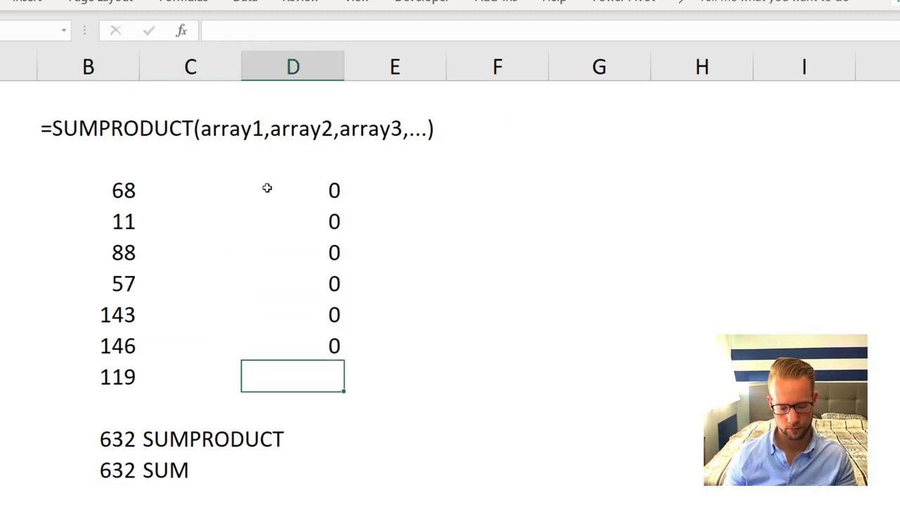
type("0")
key("Return")
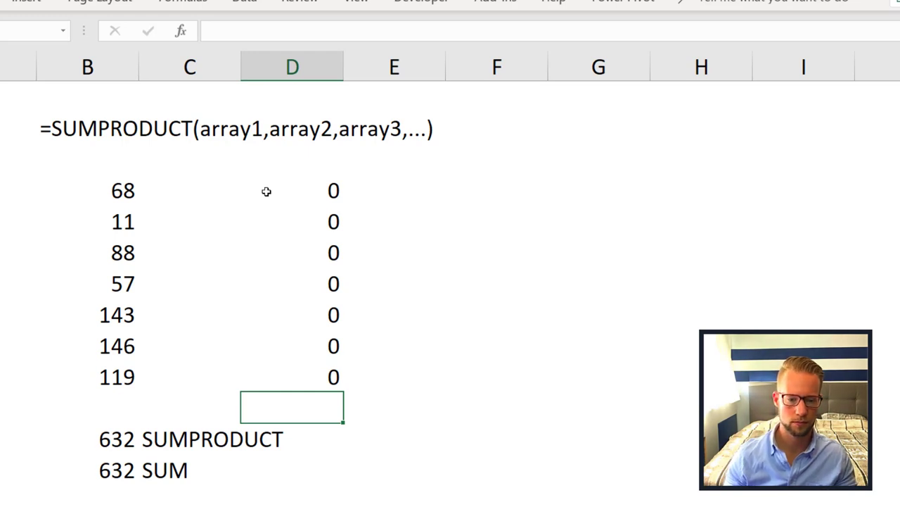
Step: Change the total to =SUMPRODUCT(B4:B10, D4:D10), now returning 0
left_click(98, 439)
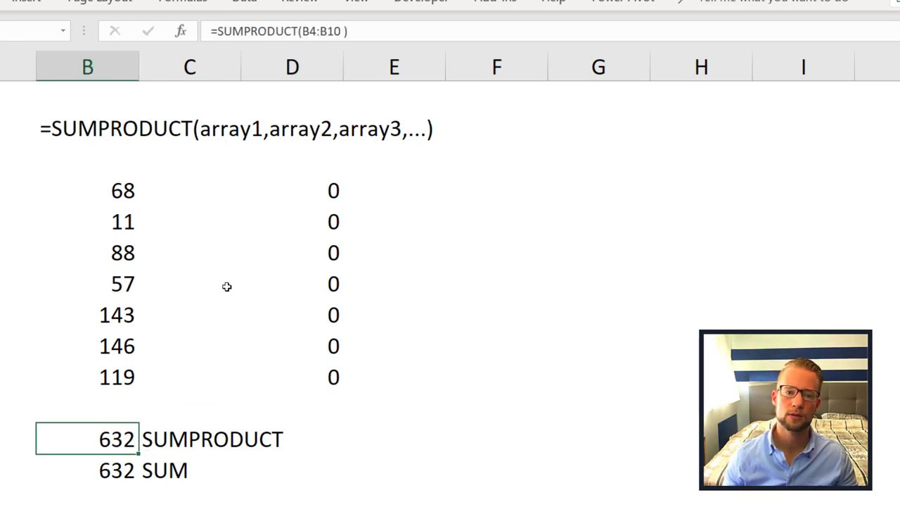
left_click(365, 36)
key("BackSpace")
type(",")
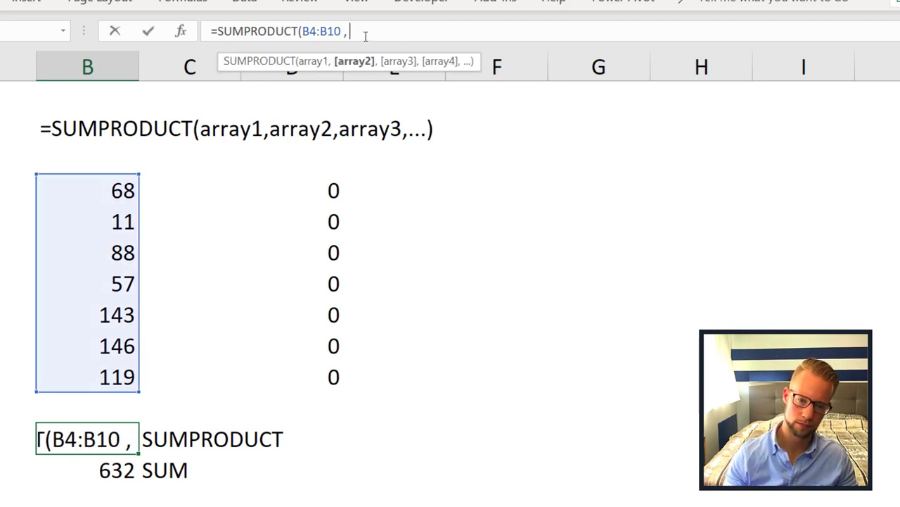
left_click_drag(330, 190, 312, 378)
type(")")
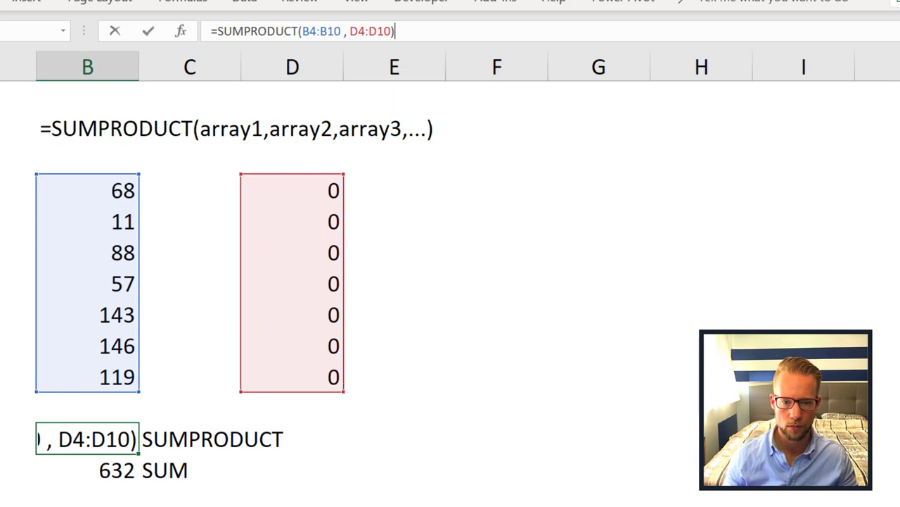
key("ctrl+Return")
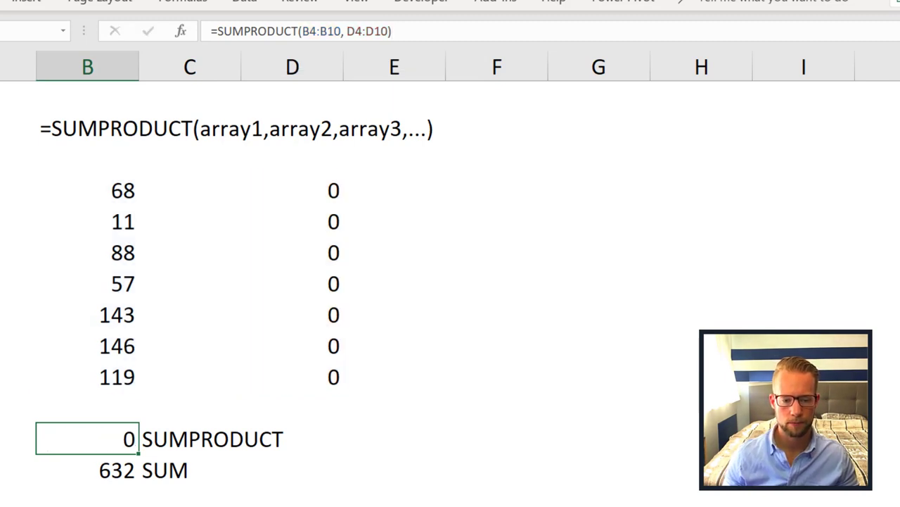
Step: Rewrite the SUM total as =SUM(B4:B10,D4:D10), still 632
left_click(105, 474)
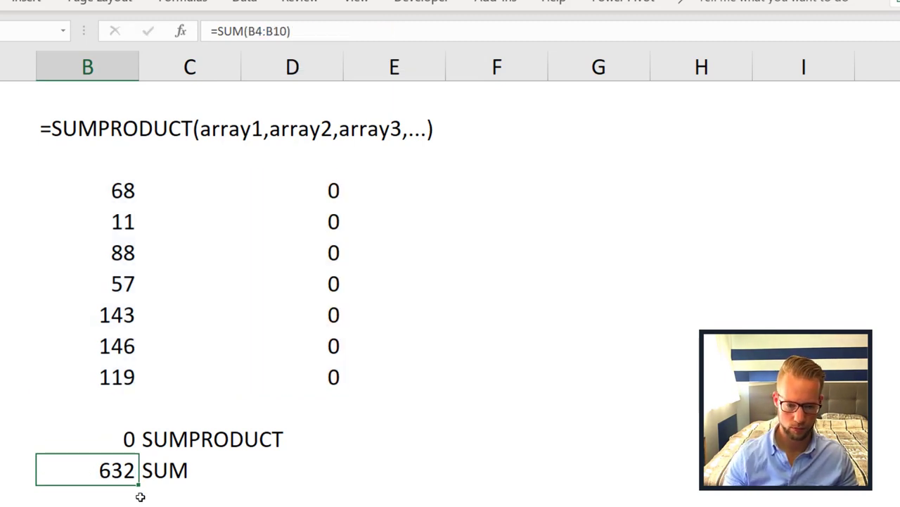
type("=SUM(")
left_click_drag(78, 193, 41, 376)
type(",")
left_click_drag(336, 189, 322, 379)
type(")")
key("ctrl+Return")
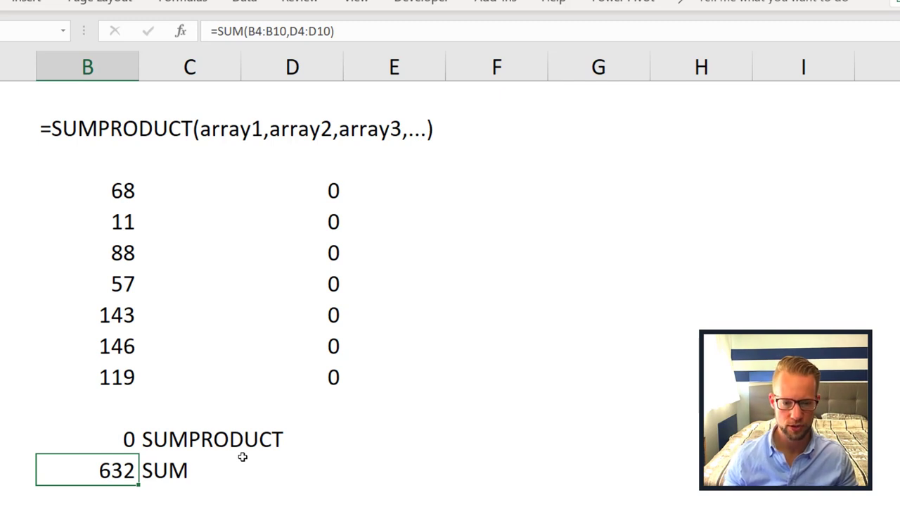
Step: Shorten SUMPRODUCT's second range to D4:D9 to show the #VALUE! error
left_click(567, 192)
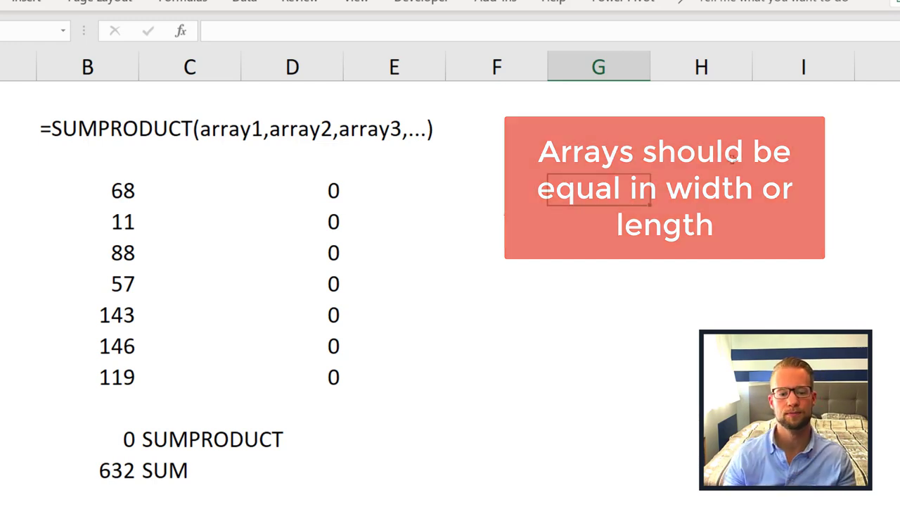
left_click(111, 425)
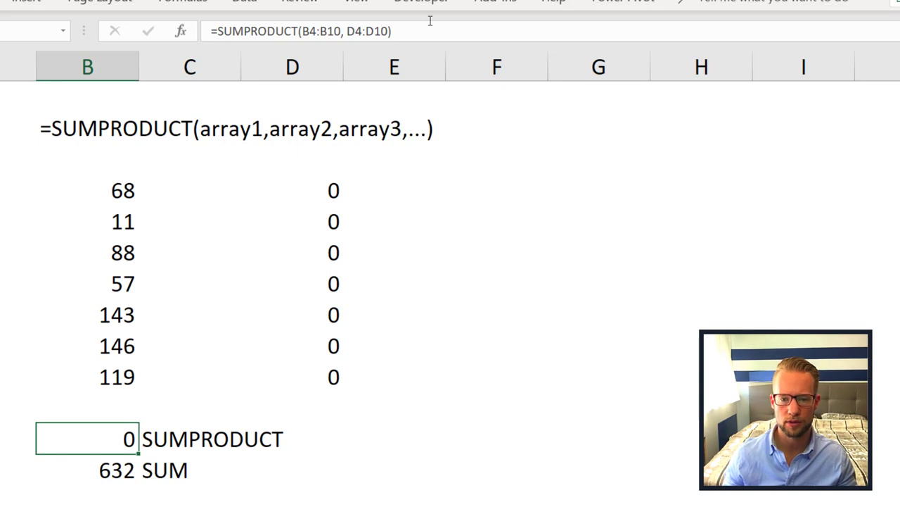
left_click(451, 28)
key("BackSpace")
key("BackSpace")
key("BackSpace")
type("9")
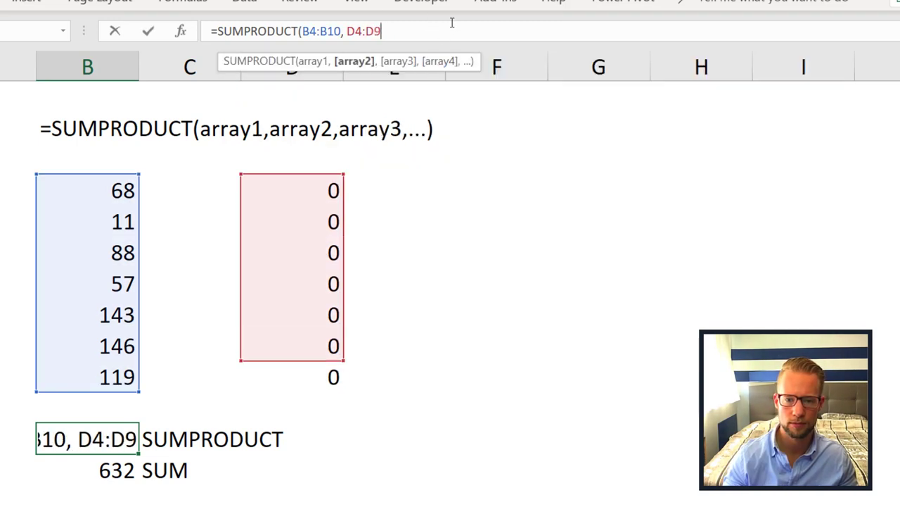
type(")")
key("ctrl+Return")
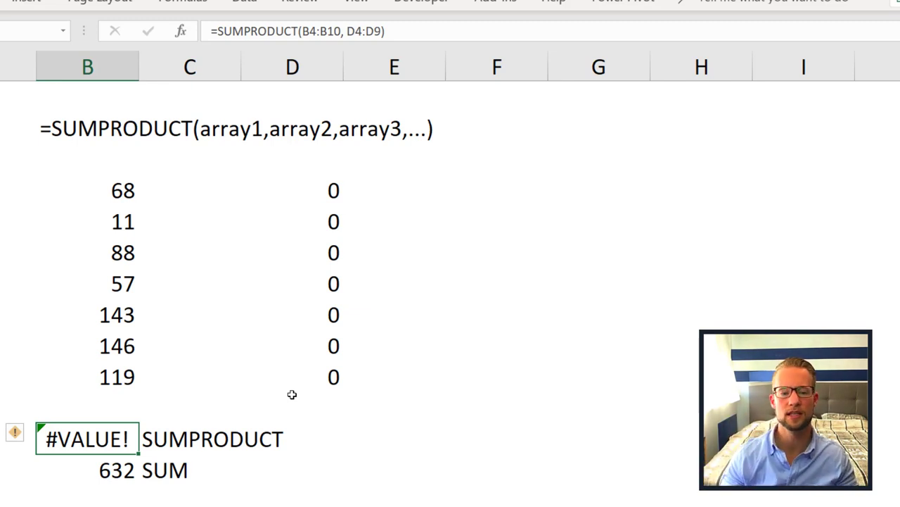
Step: Restore the D4:D10 range and set D4 to 1, so SUMPRODUCT returns 68
left_click(473, 28)
key("BackSpace")
key("BackSpace")
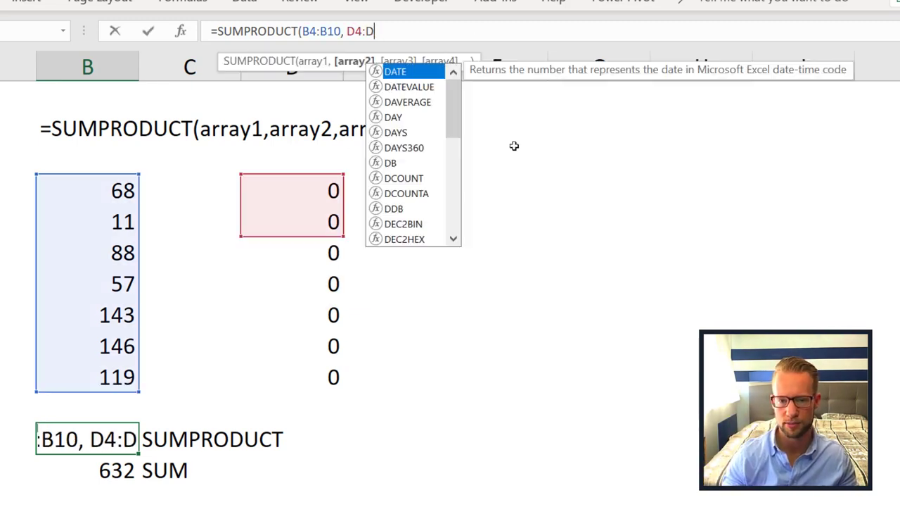
type("10)")
key("ctrl+Return")
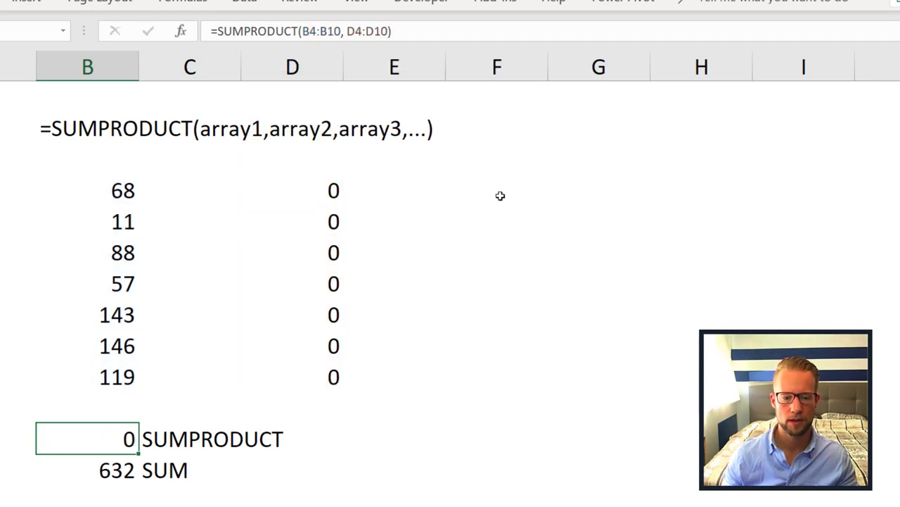
left_click(300, 195)
type("1")
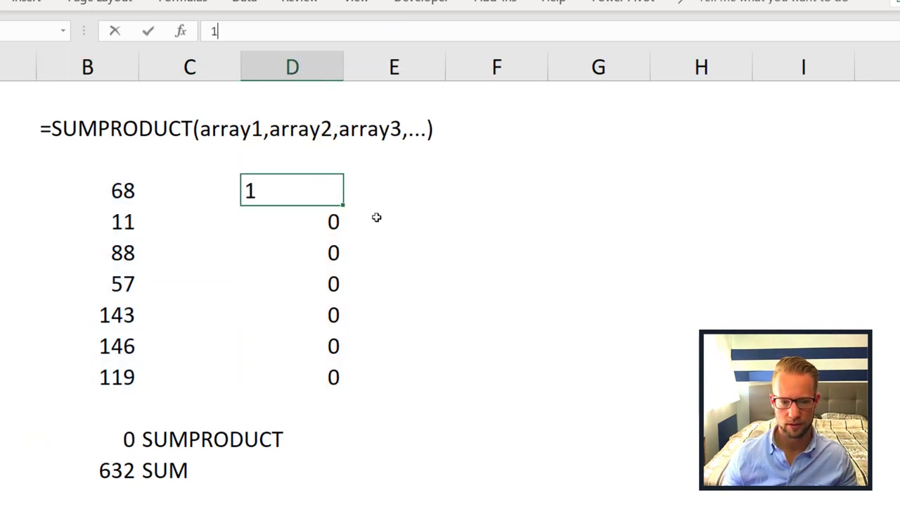
key("ctrl+Return")
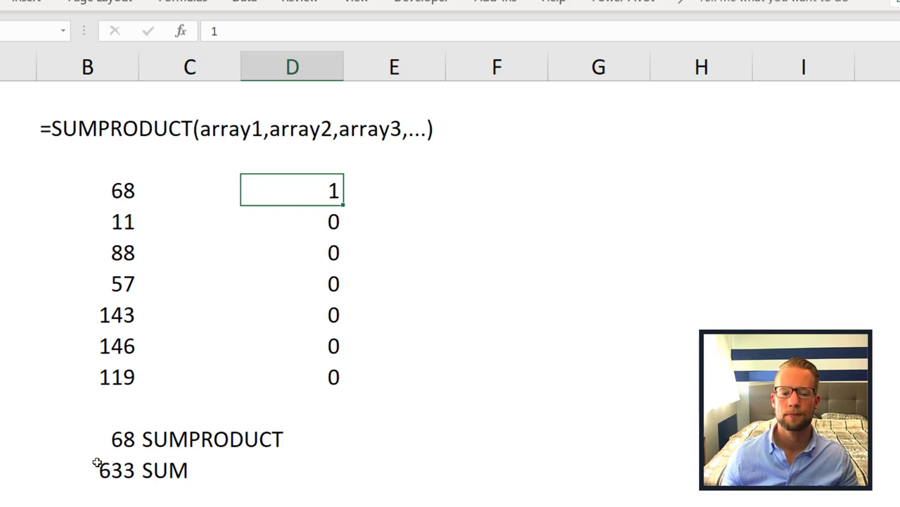
Step: Clear the SUM comparison row
left_click_drag(95, 460, 310, 450)
key("Delete")
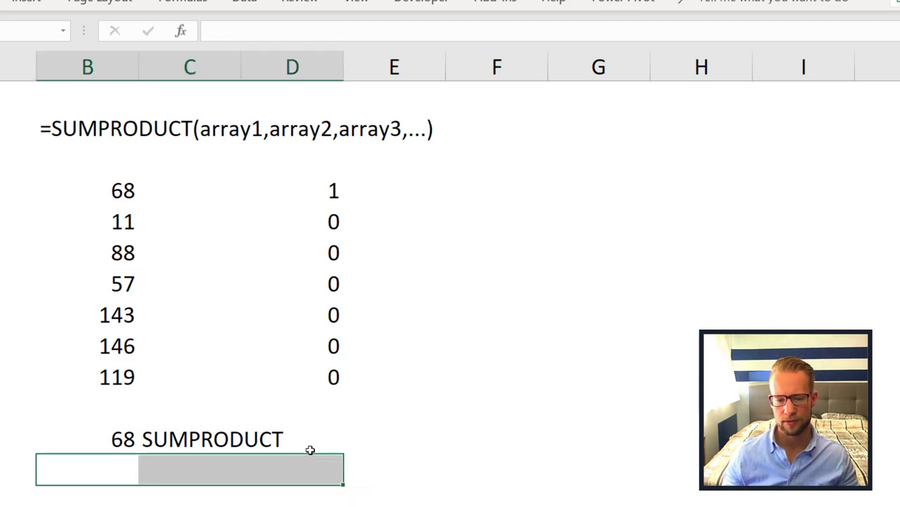
left_click(131, 465)
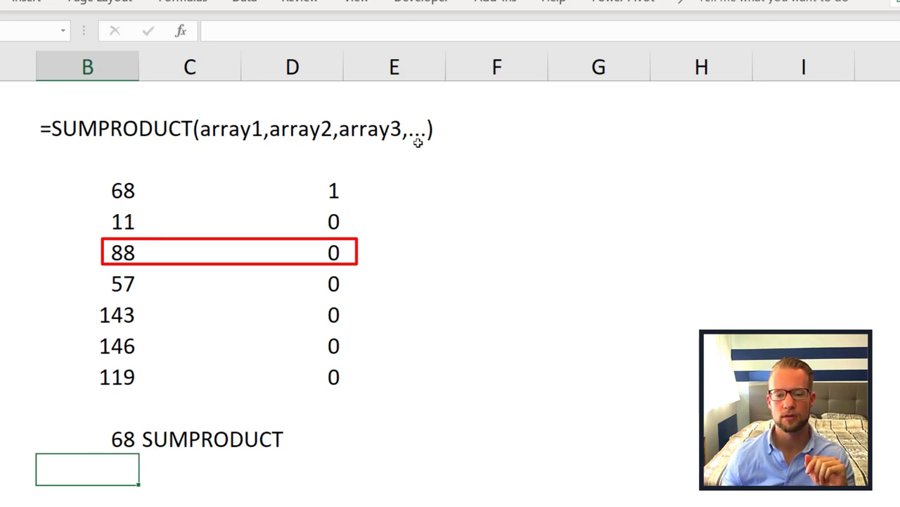
left_click(487, 195)
type("=")
key("Left")
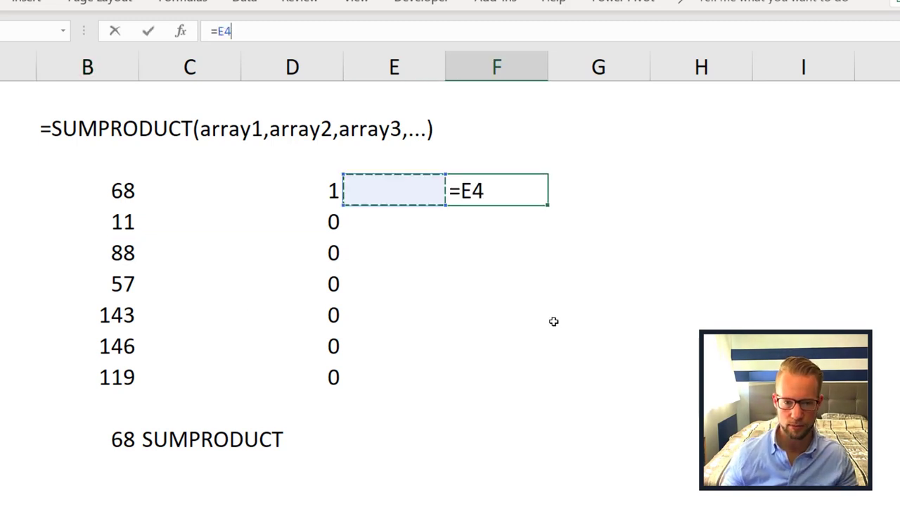
key("Left")
key("Left")
key("Left")
type("*")
key("Left")
key("Left")
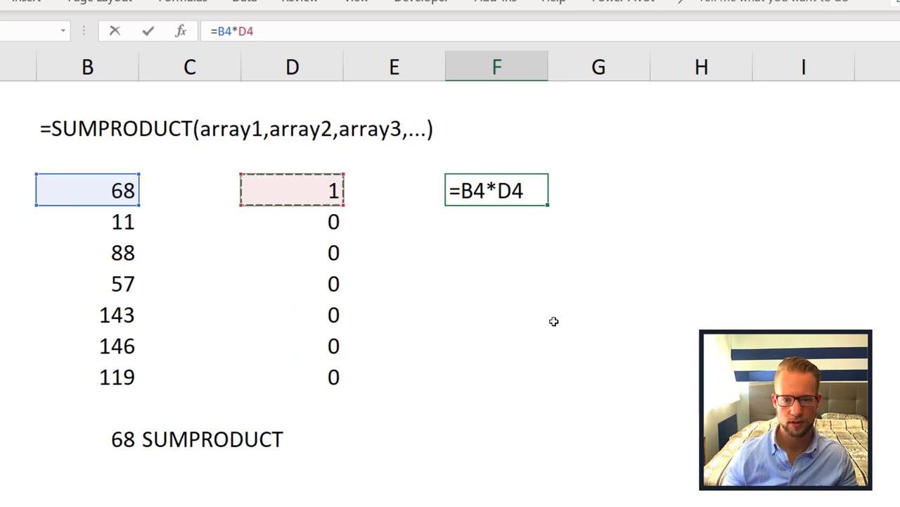
key("ctrl+Return")
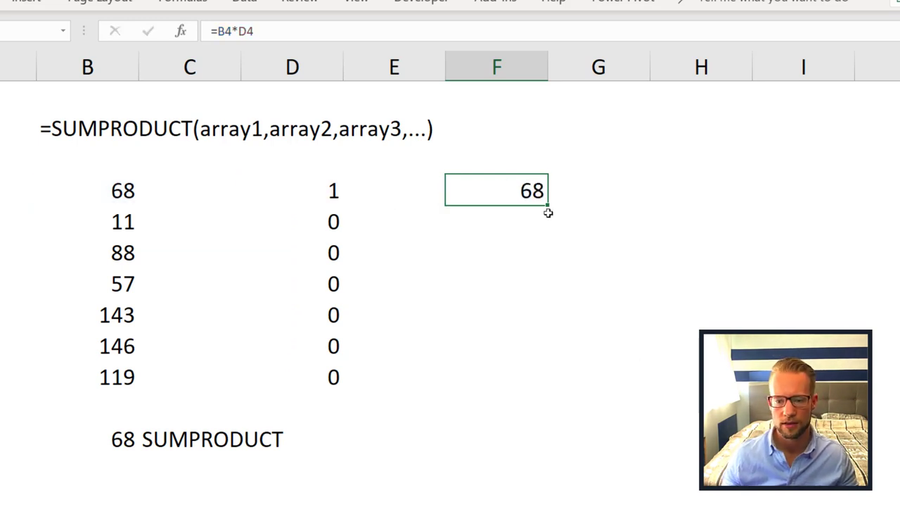
left_click_drag(548, 204, 537, 375)
left_click(508, 446)
key("alt+equal")
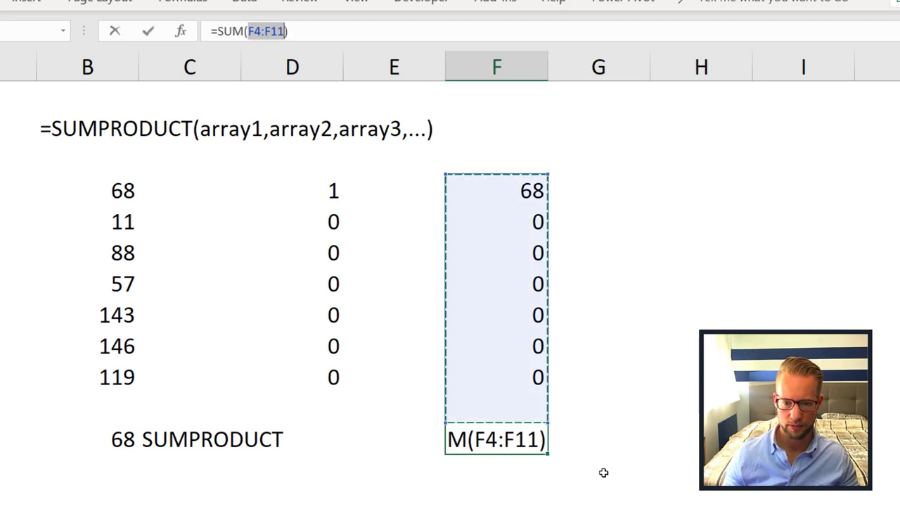
key("ctrl+Return")
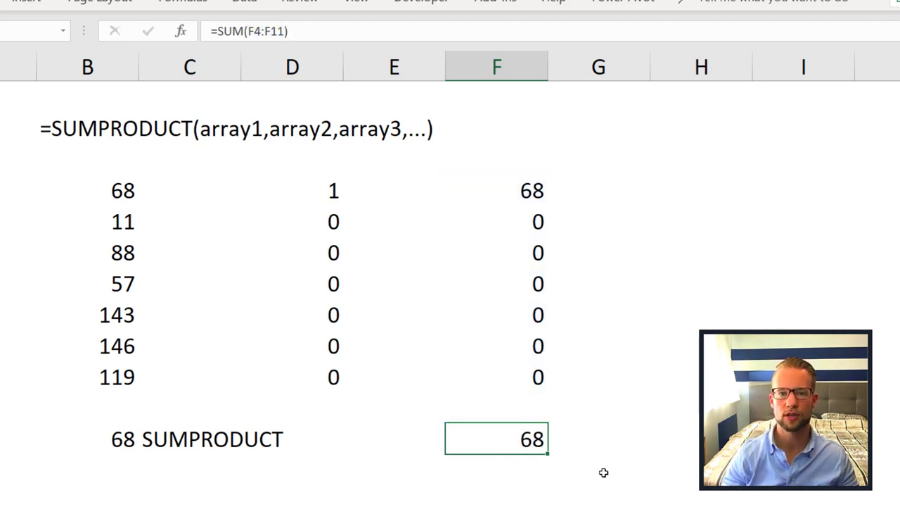
key("ctrl+shift+Up")
key("ctrl+shift+Up")
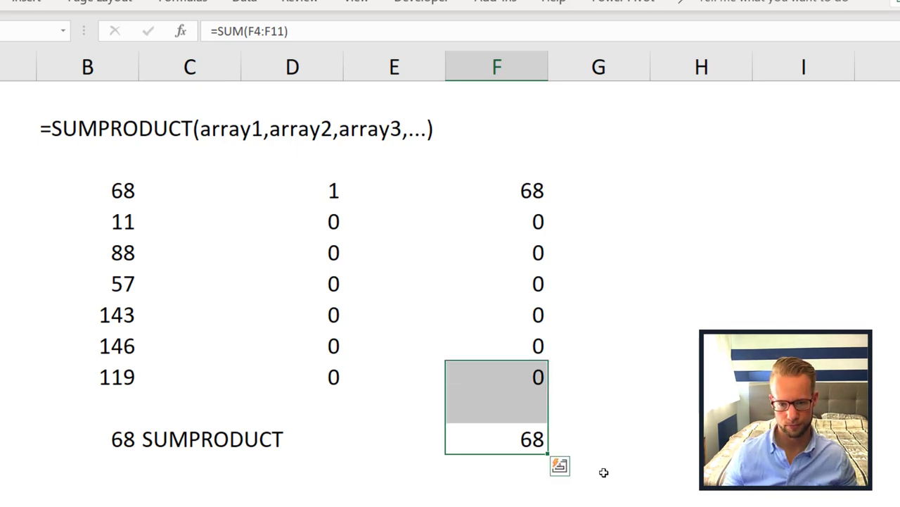
key("Delete")
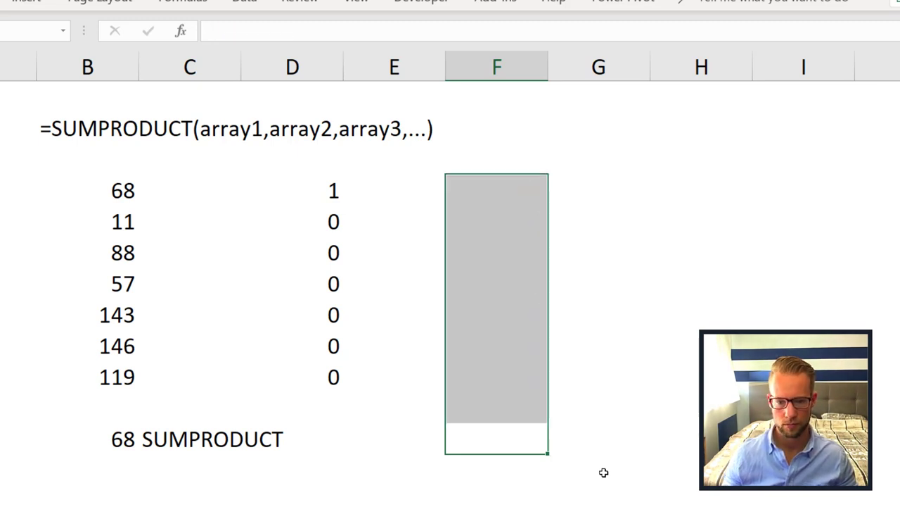
Step: Enter =SUMPRODUCT(Table1[Sales]) in C10, totalling all sales to €3,792
key("shift+BackSpace")
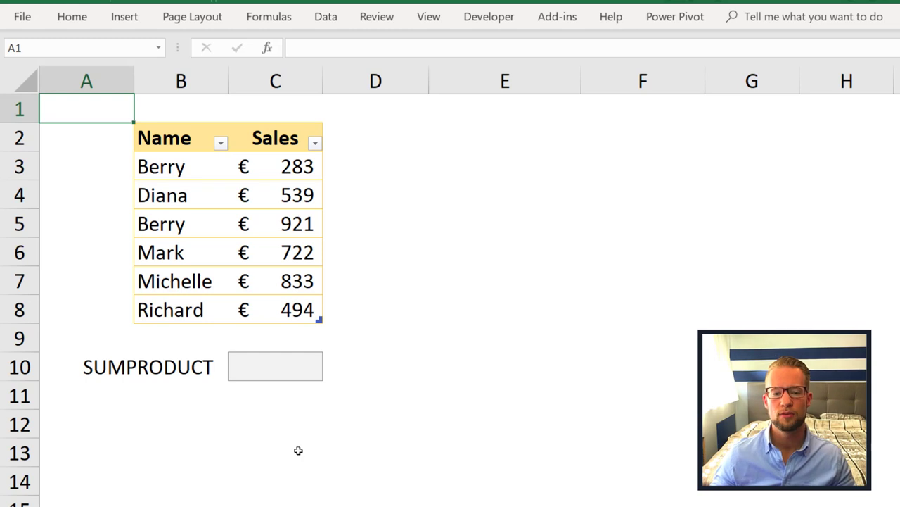
left_click(275, 366)
type("=sumpr")
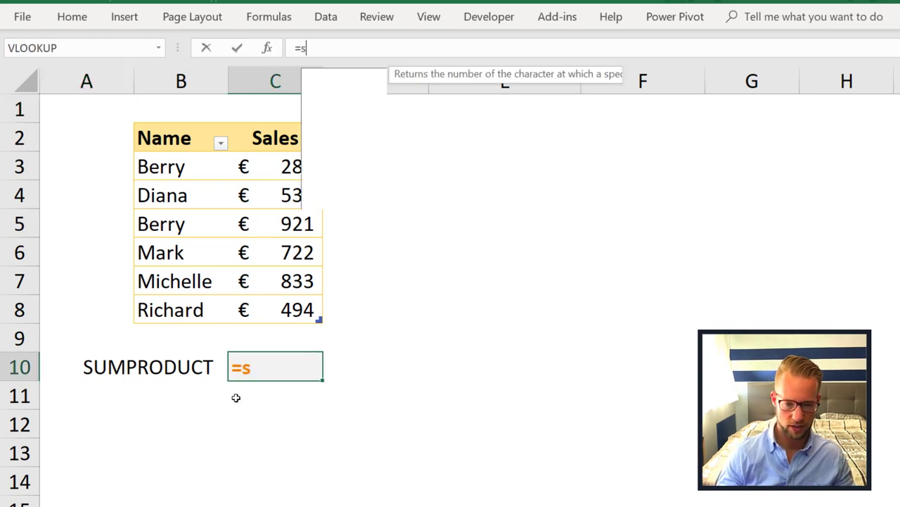
key("Tab")
key("Up")
key("Up")
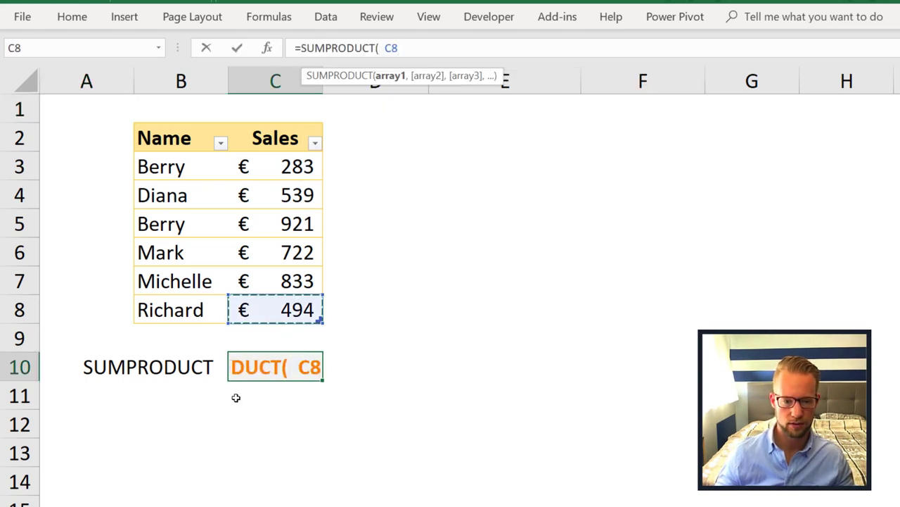
key("ctrl+shift+Up")
key("shift+Down")
type(")")
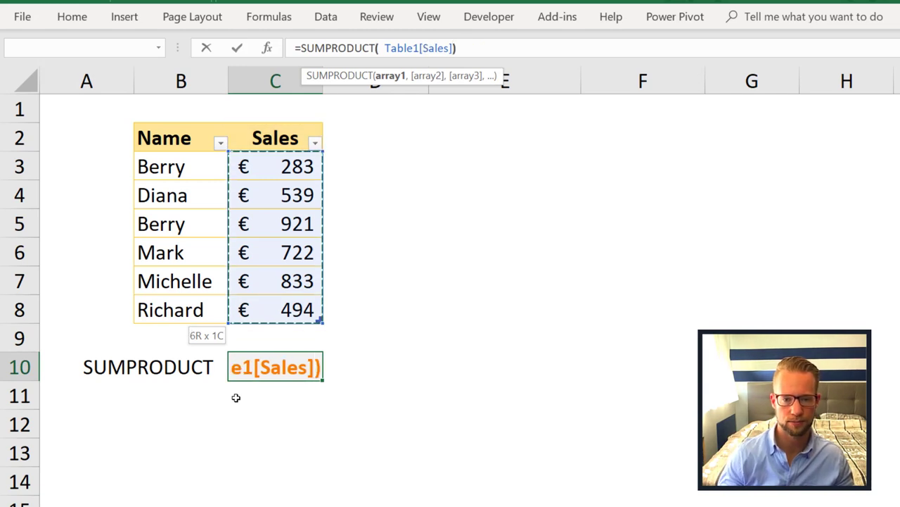
key("ctrl+Return")
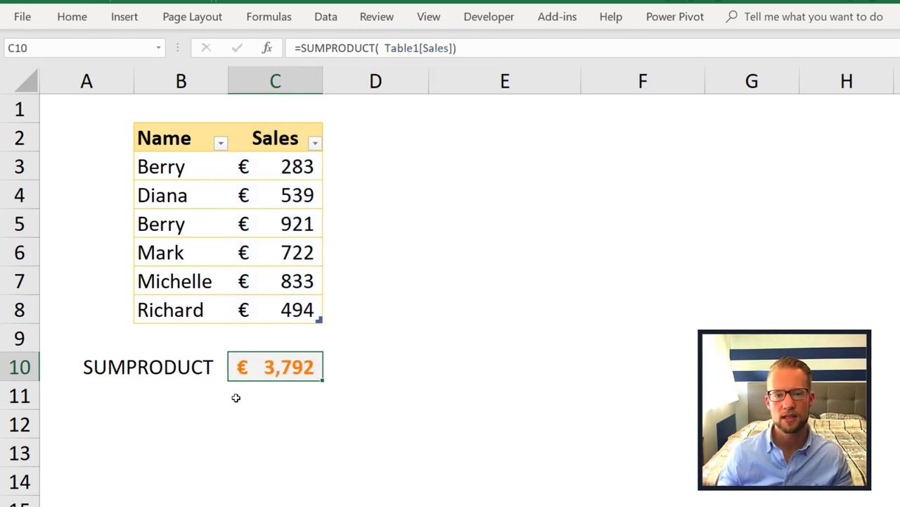
Step: Type the label Name in E3 and the criterion Berry in F3
left_click(551, 178)
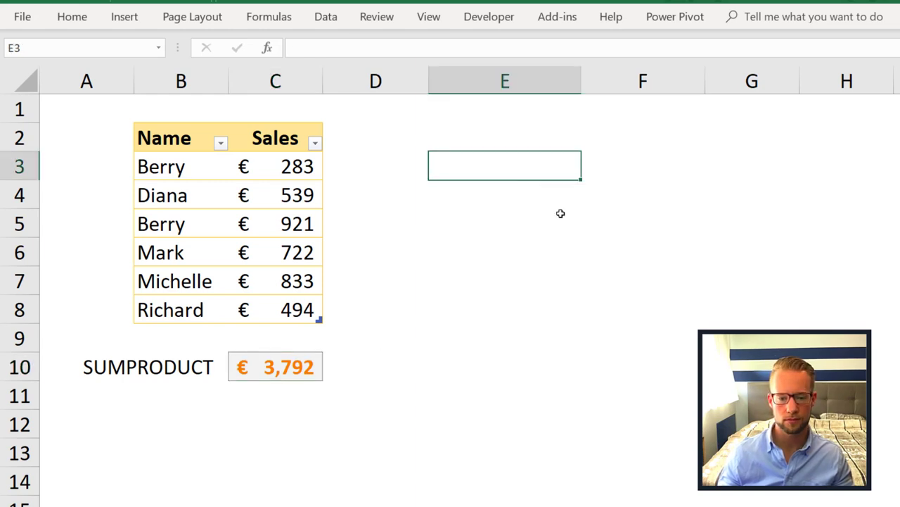
type("Name")
key("Tab")
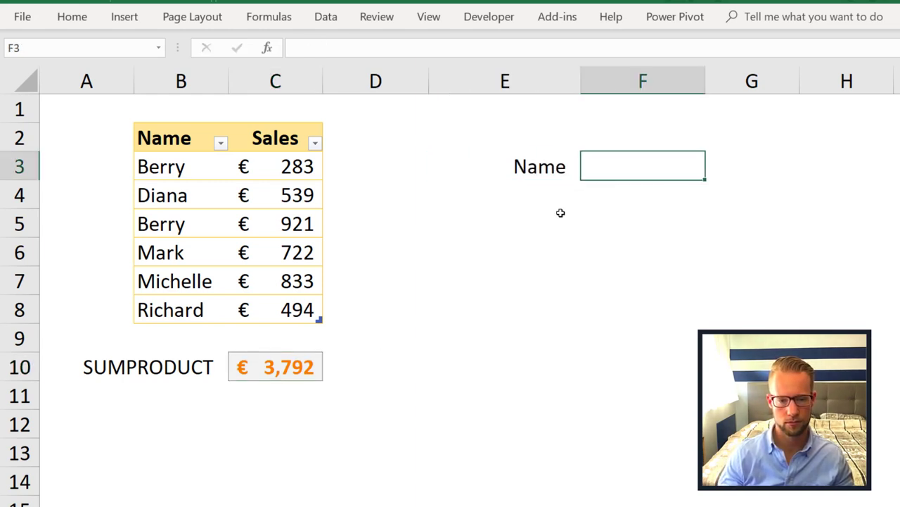
type("Berry")
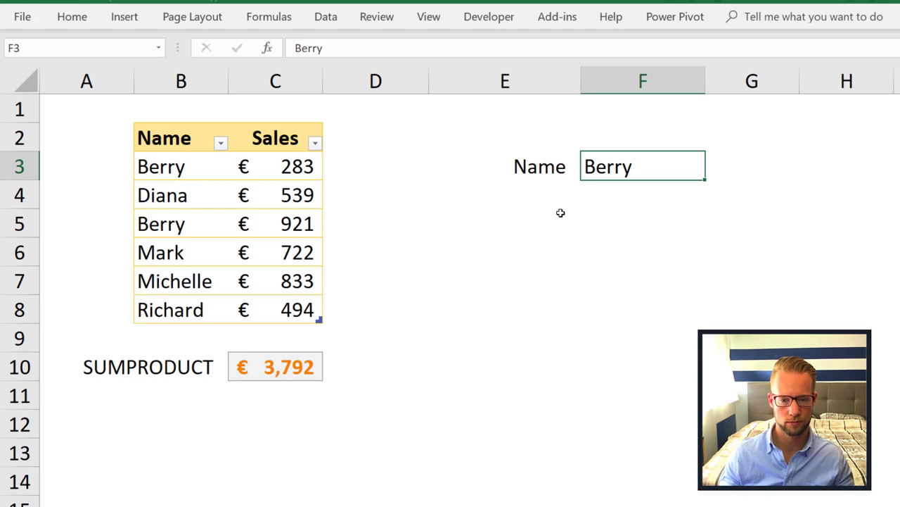
Step: Apply the Input cell style to the Berry cell F3
left_click(75, 14)
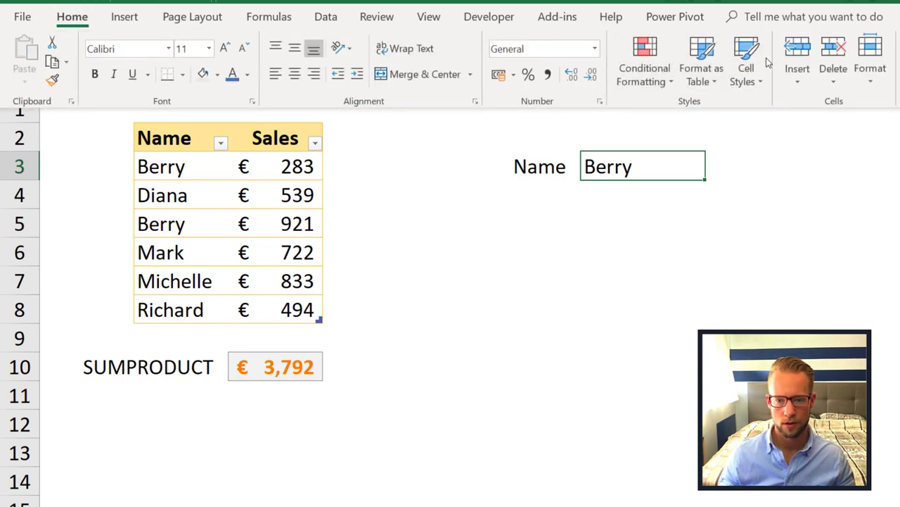
left_click(748, 70)
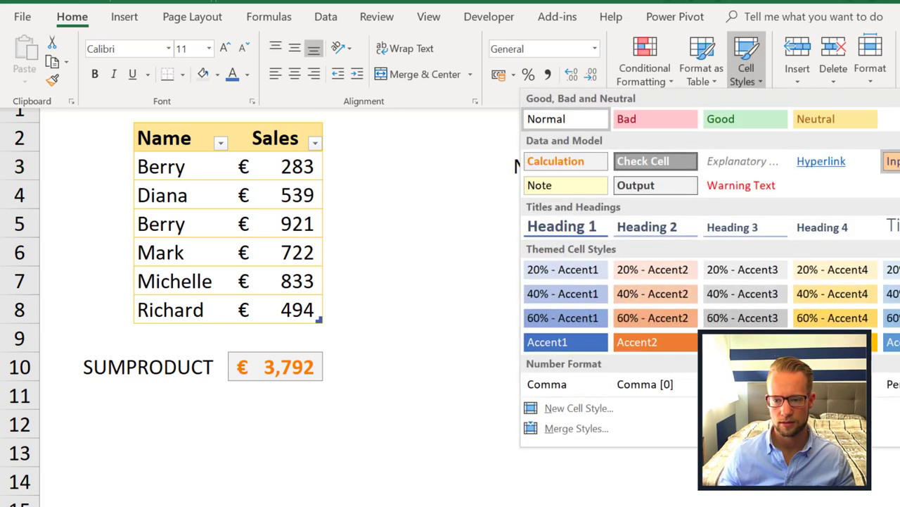
left_click(885, 155)
left_click(563, 261)
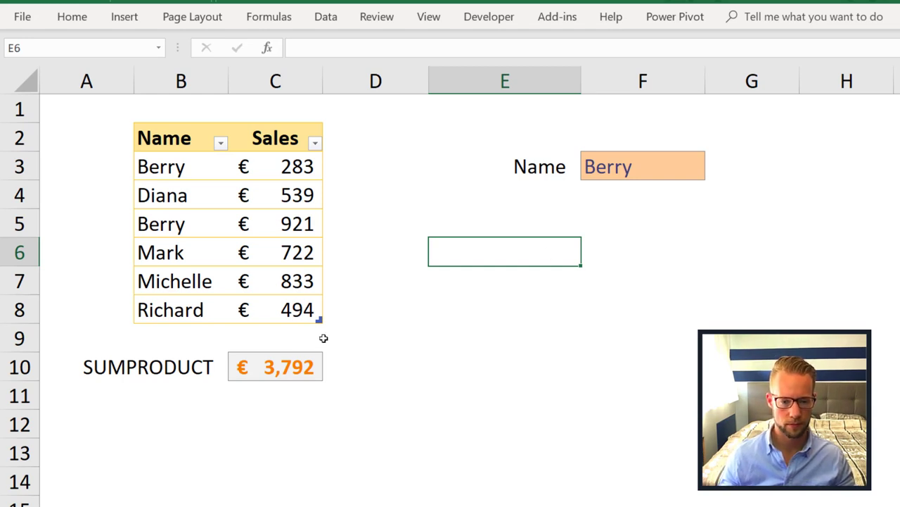
Step: Edit C10 to =SUMPRODUCT(Table1[Sales], Table1[Name] = "Berry"), which shows € -
left_click(288, 371)
key("F2")
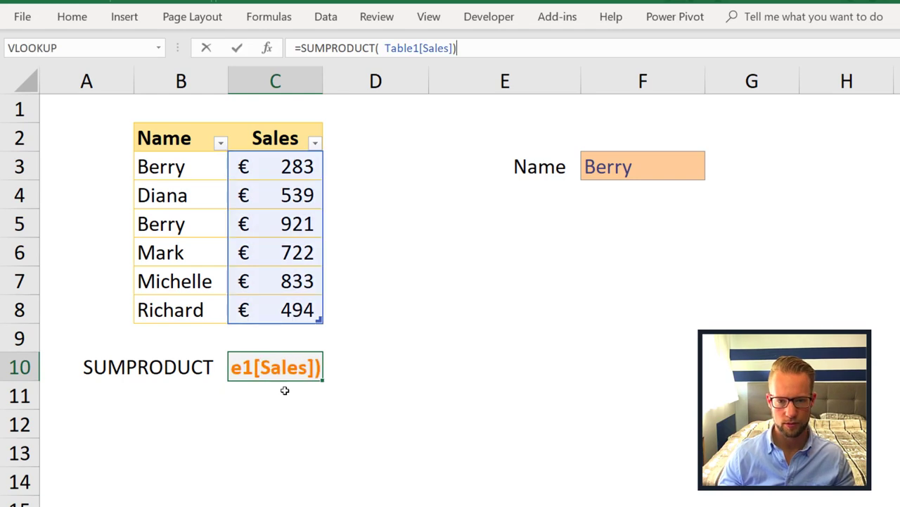
key("BackSpace")
type(",")
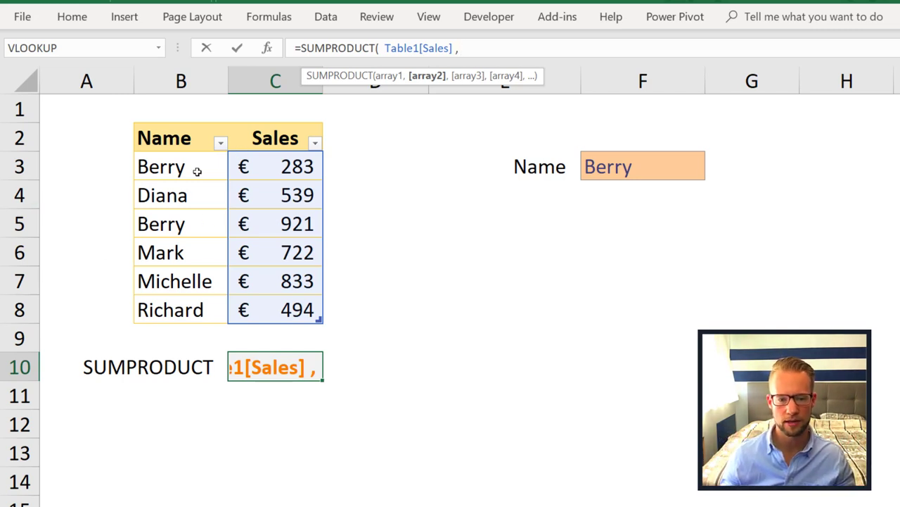
left_click_drag(195, 171, 172, 308)
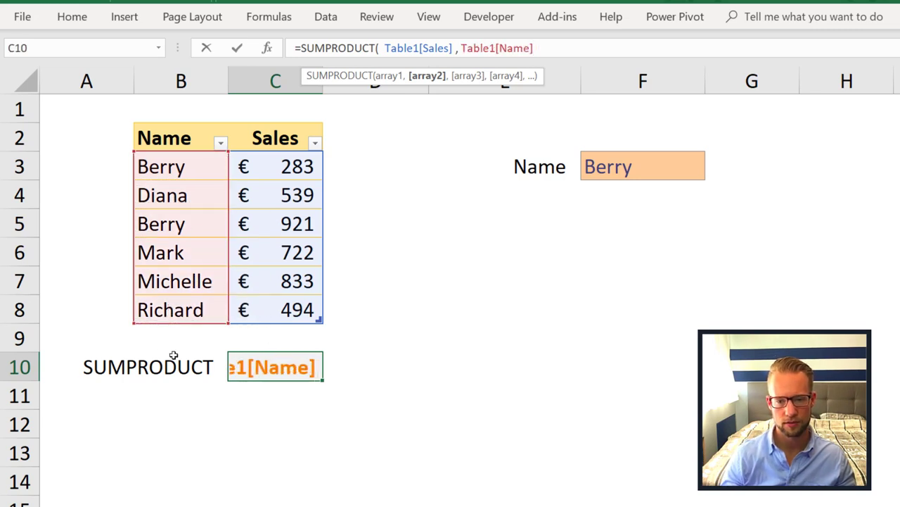
type("= \"Ber")
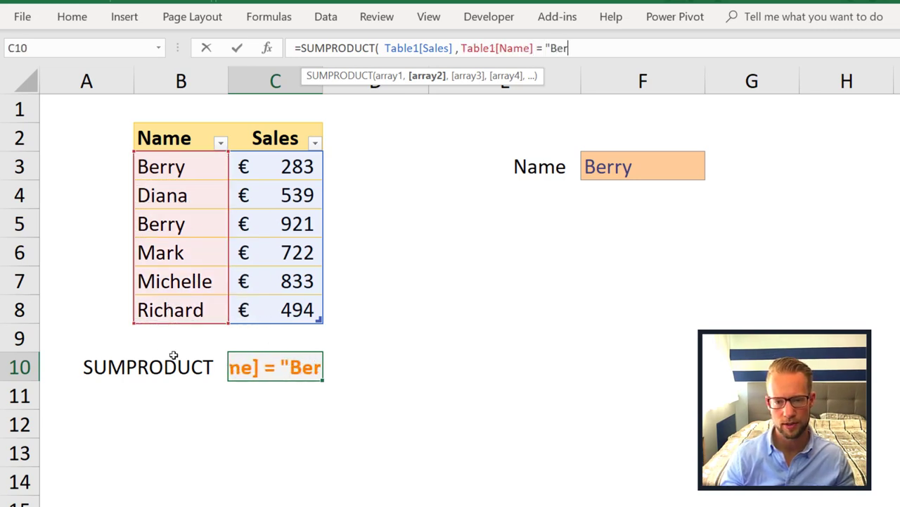
type("ry\")")
key("ctrl+Return")
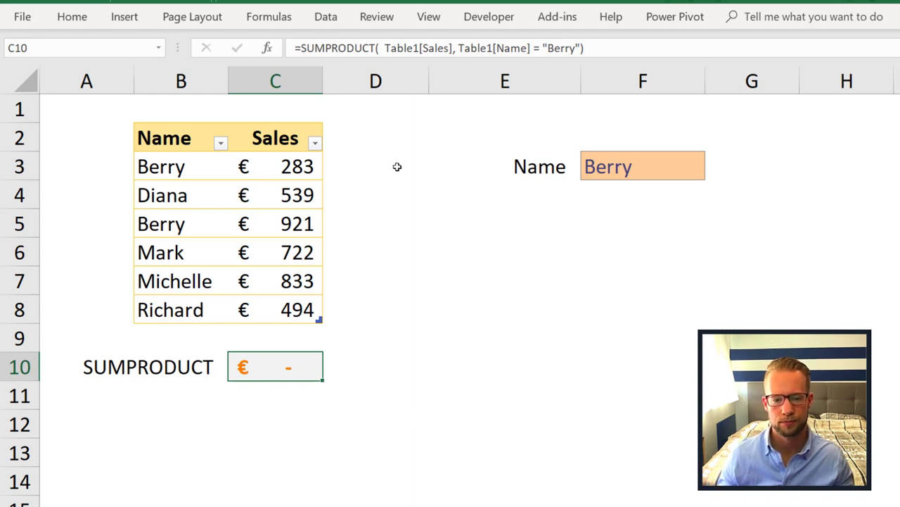
left_click_drag(505, 169, 597, 164)
Step: Move the Name/Berry criterion cells from E3:F3 to F3:G3
key("ctrl+x")
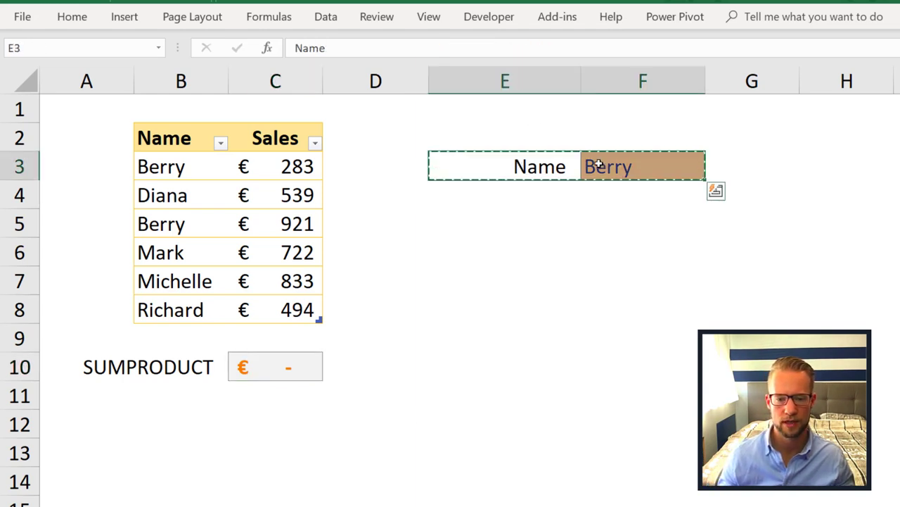
key("Right")
key("ctrl+v")
left_click(405, 160)
left_click(455, 167)
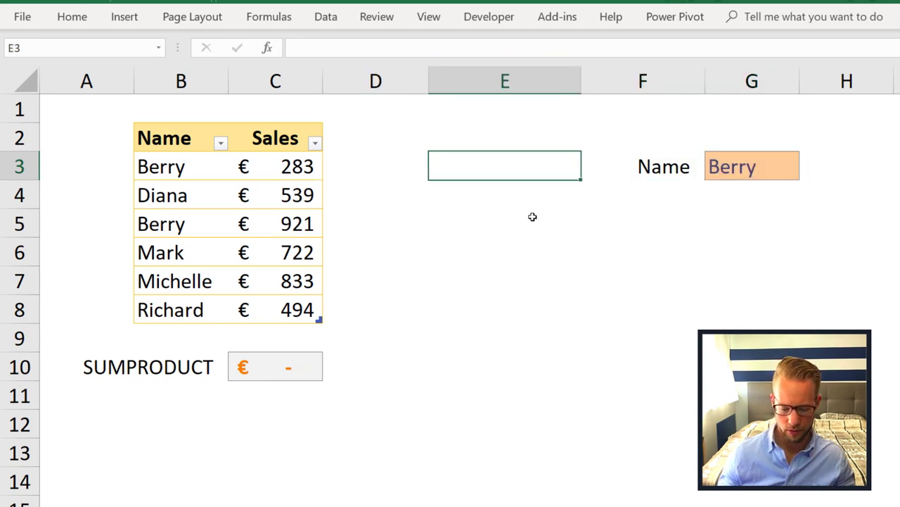
type("=")
key("Left")
key("Left")
key("Left")
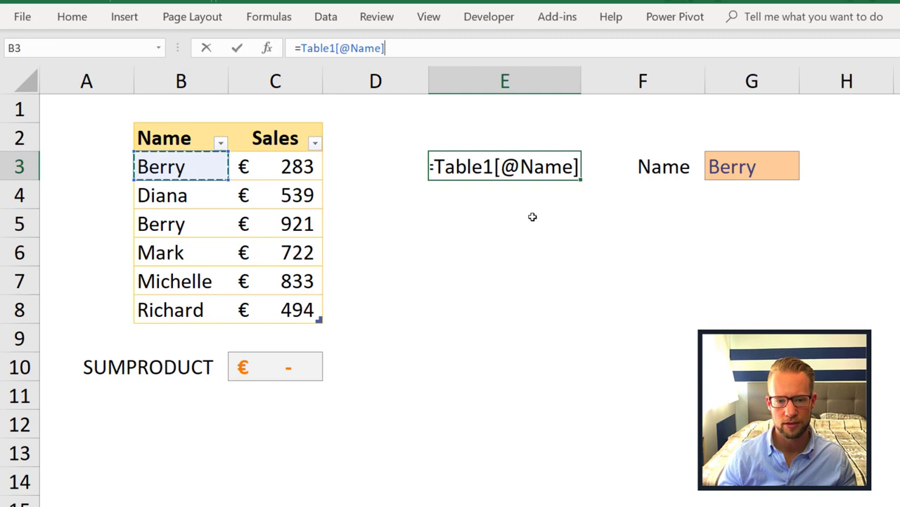
type("= \"Berry\"")
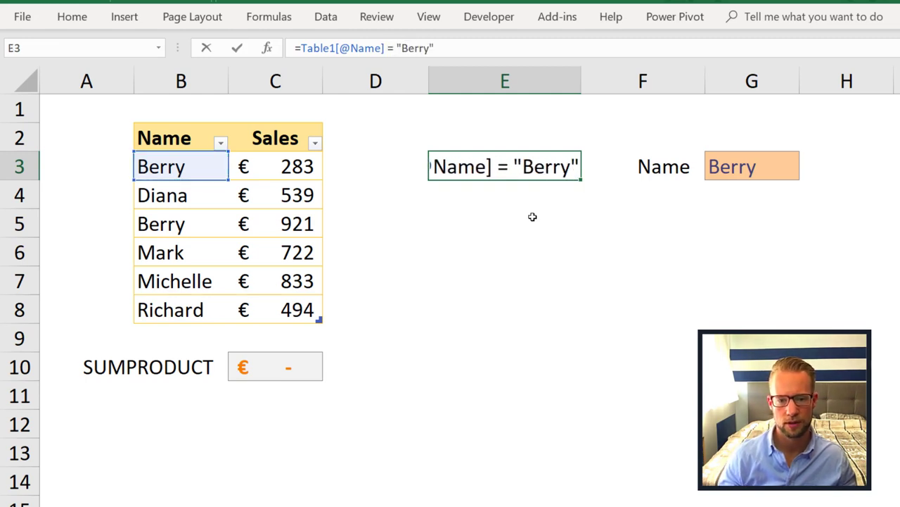
key("ctrl+Return")
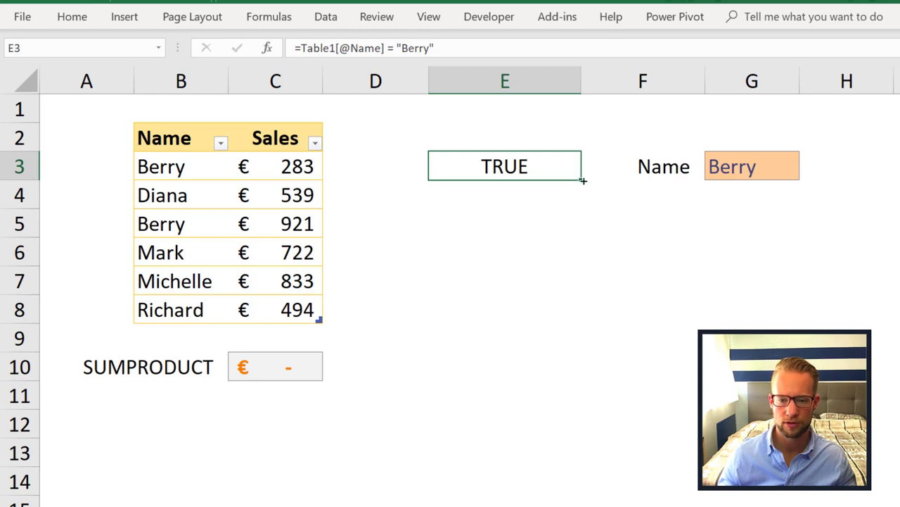
left_click_drag(581, 180, 562, 326)
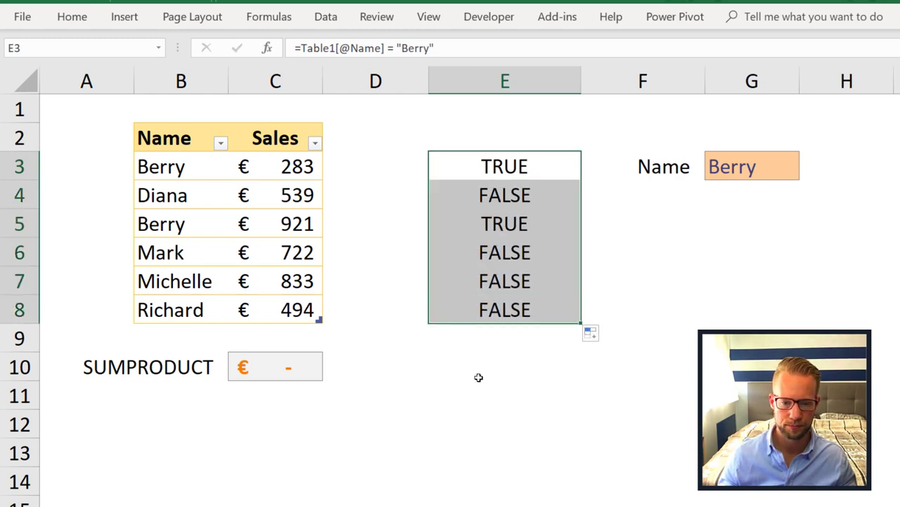
left_click(479, 378)
Step: Enter the test formula =SUMPRODUCT(Table1[Sales], E3:E8) in C12, which returns 0
left_click(266, 427)
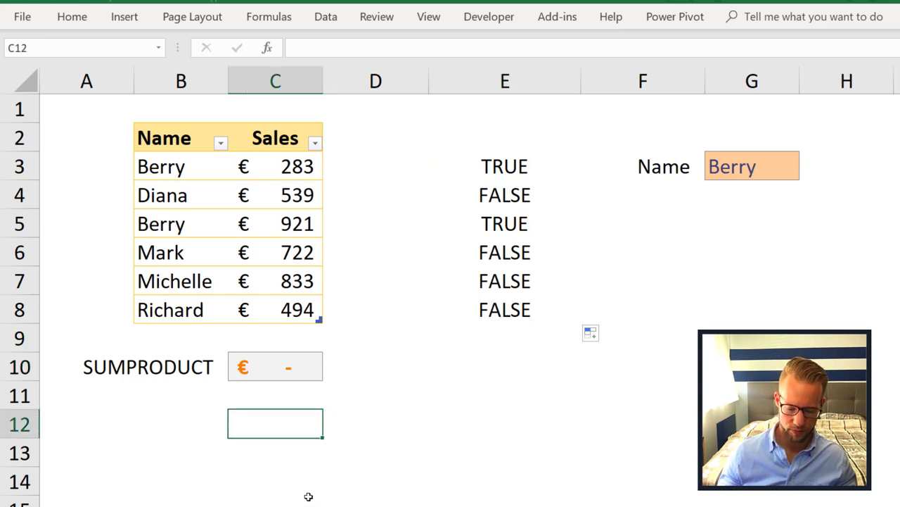
type("=sump")
key("Tab")
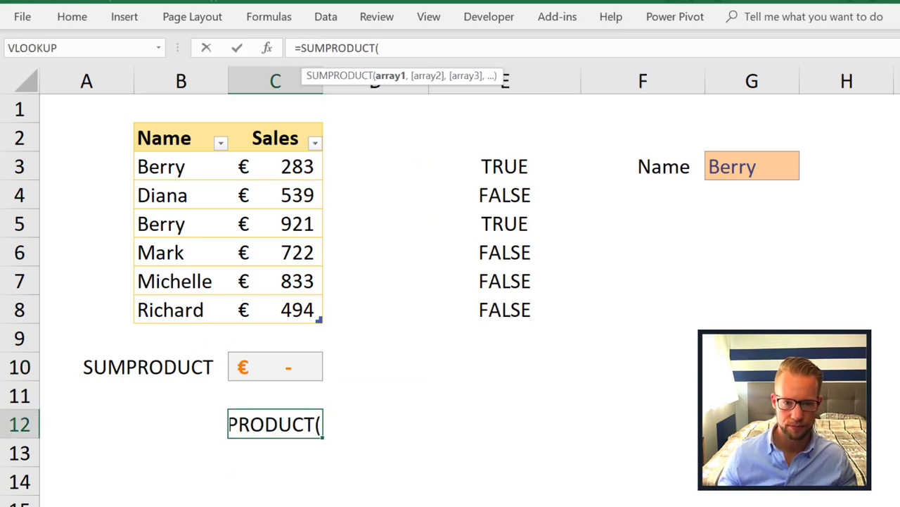
left_click_drag(289, 174, 303, 255)
left_click_drag(313, 309, 315, 310)
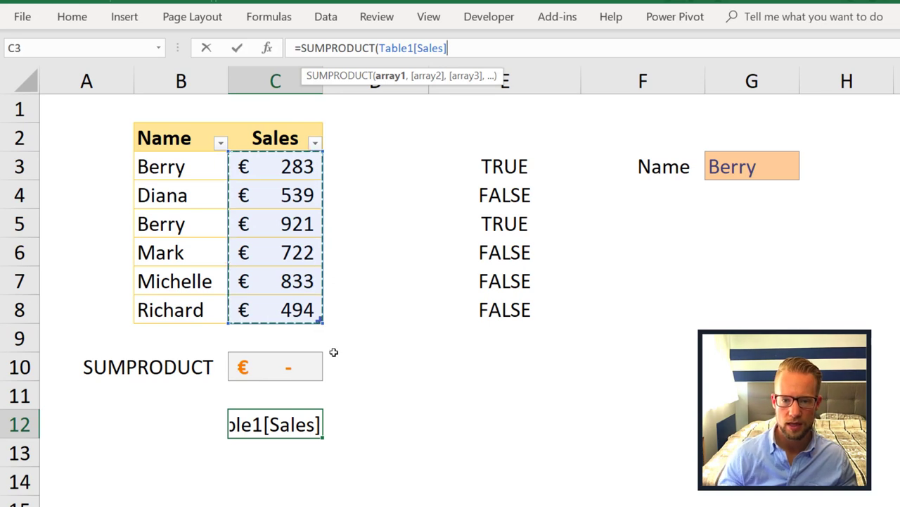
type(",")
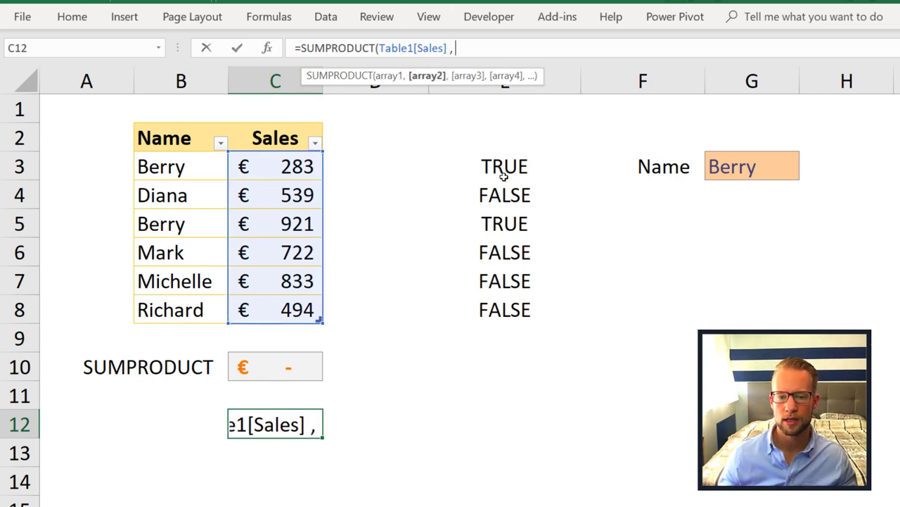
left_click_drag(493, 170, 502, 316)
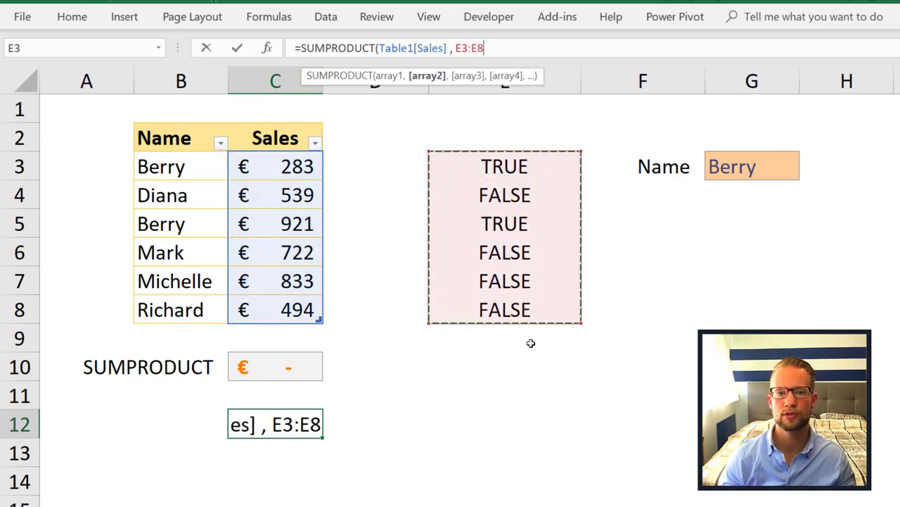
type(")")
key("ctrl+Return")
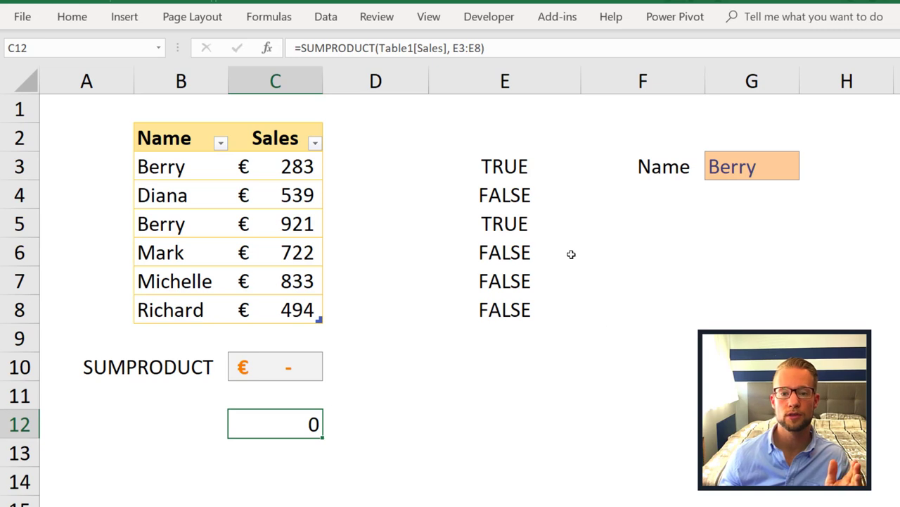
left_click(490, 159)
Step: Wrap the E3 Berry check in --( ) and fill it down to E8
left_click(307, 46)
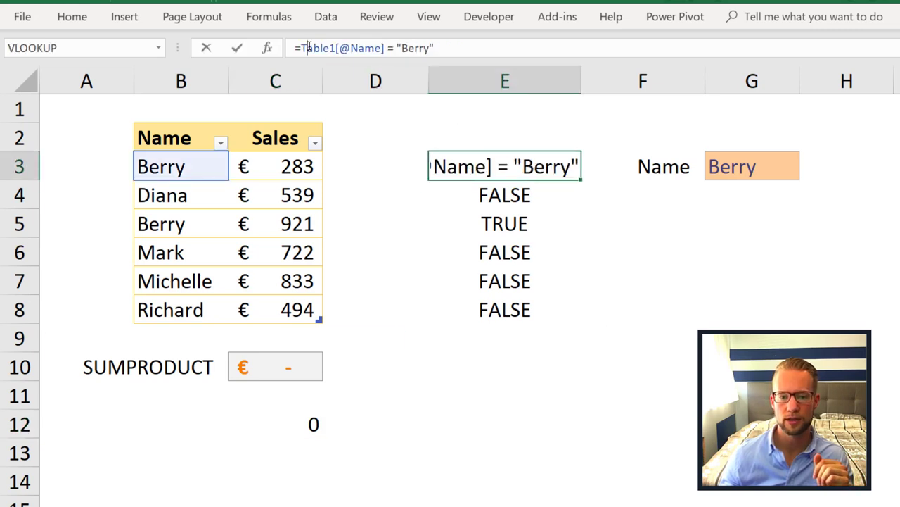
type("- - (")
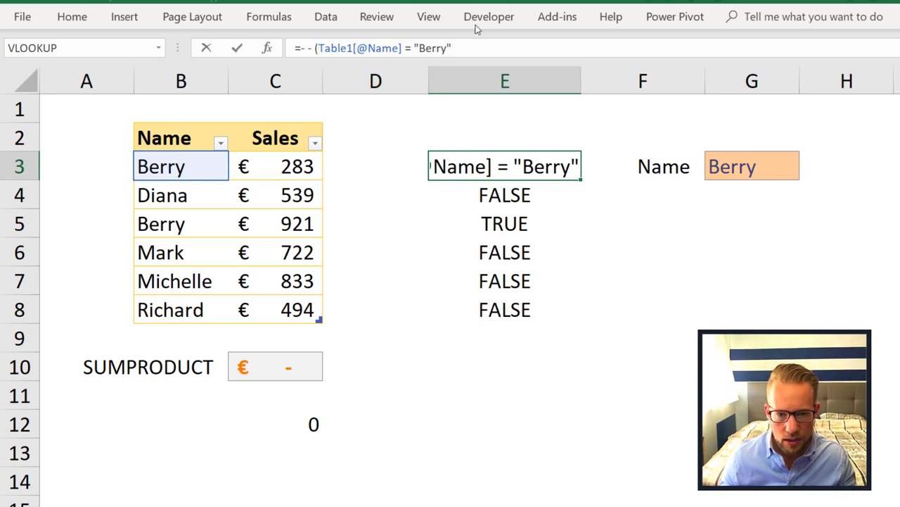
left_click(522, 47)
type(")")
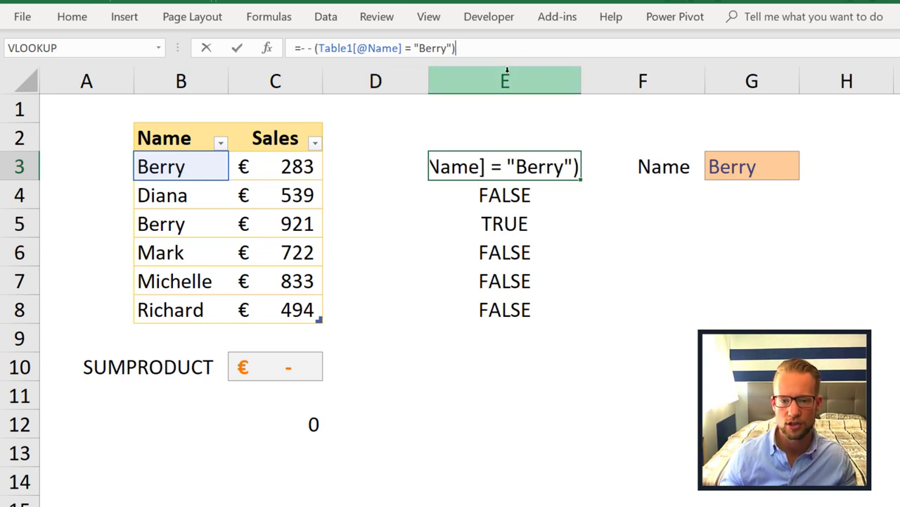
key("ctrl+Return")
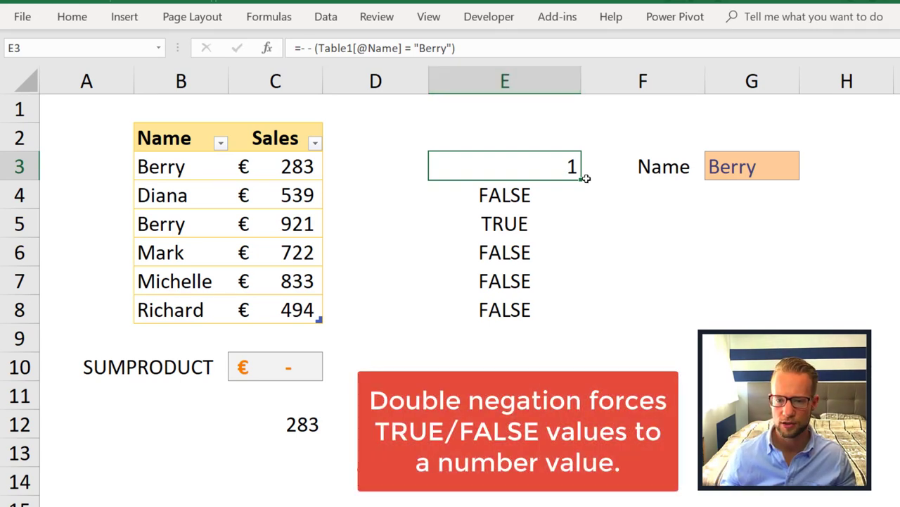
left_click_drag(580, 180, 579, 313)
Step: Recalculate the C12 test formula so it returns 1204
left_click(295, 424)
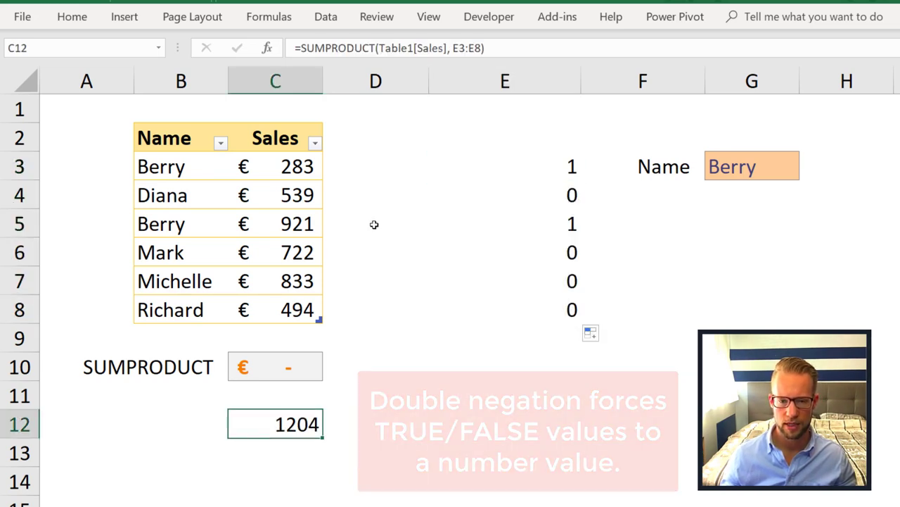
left_click(510, 50)
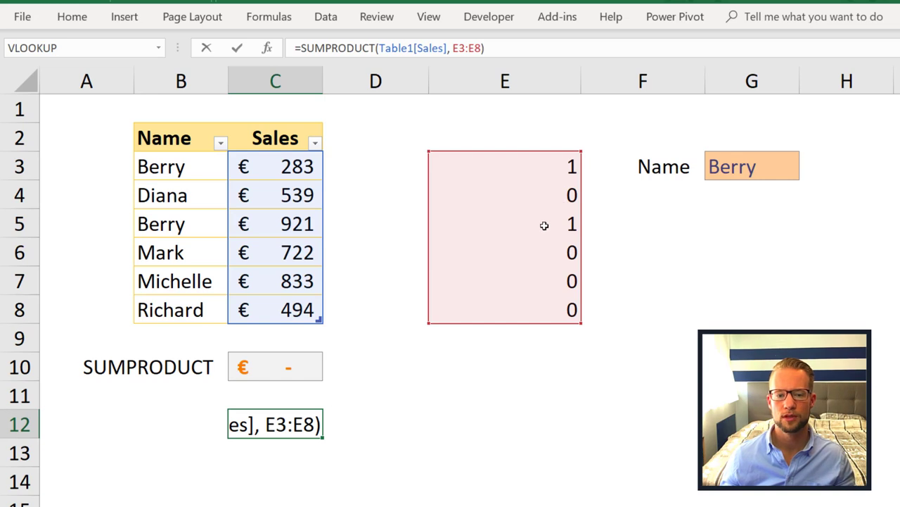
key("ctrl+Return")
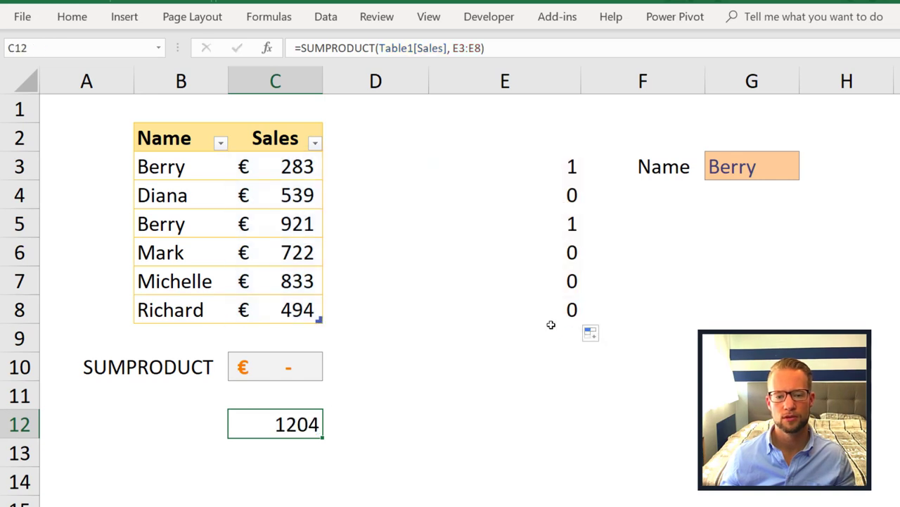
Step: Wrap the C10 Name condition in --( ) so SUMPRODUCT returns €1,204, then re-edit C10
left_click(285, 371)
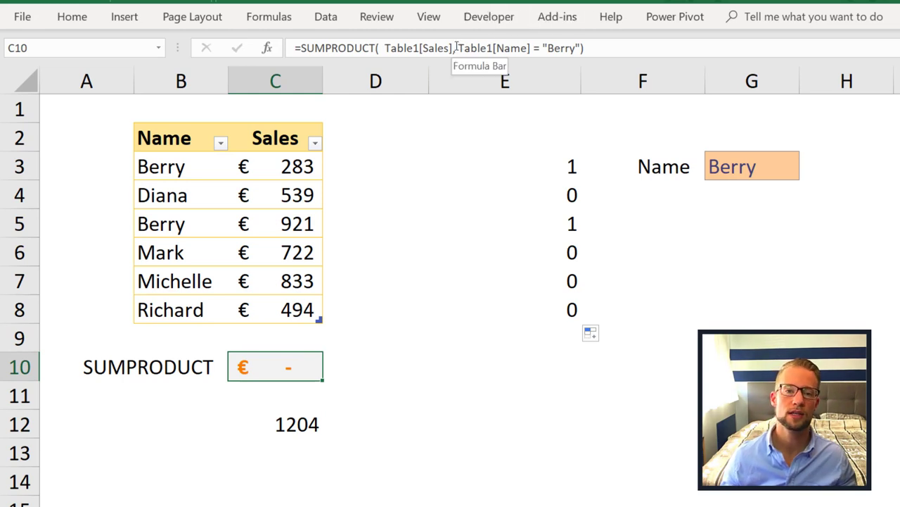
left_click(457, 47)
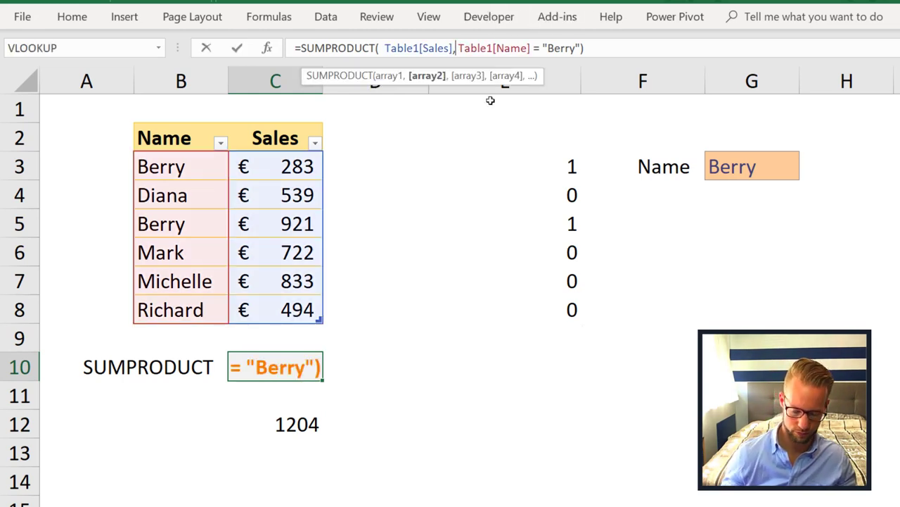
type("--(")
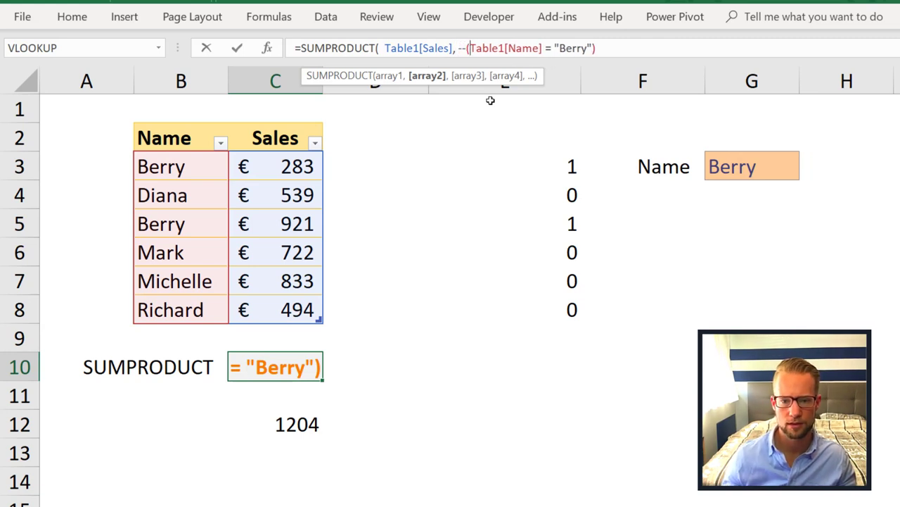
left_click(623, 45)
type(")")
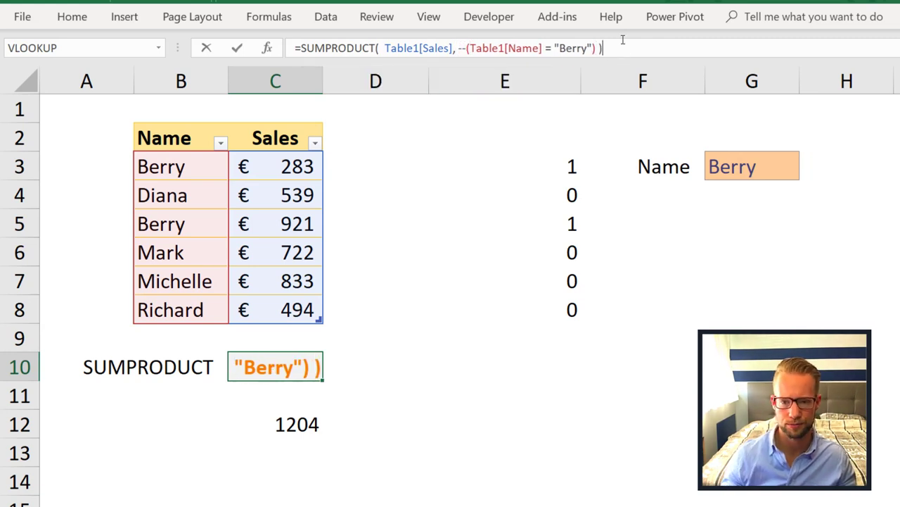
key("ctrl+Return")
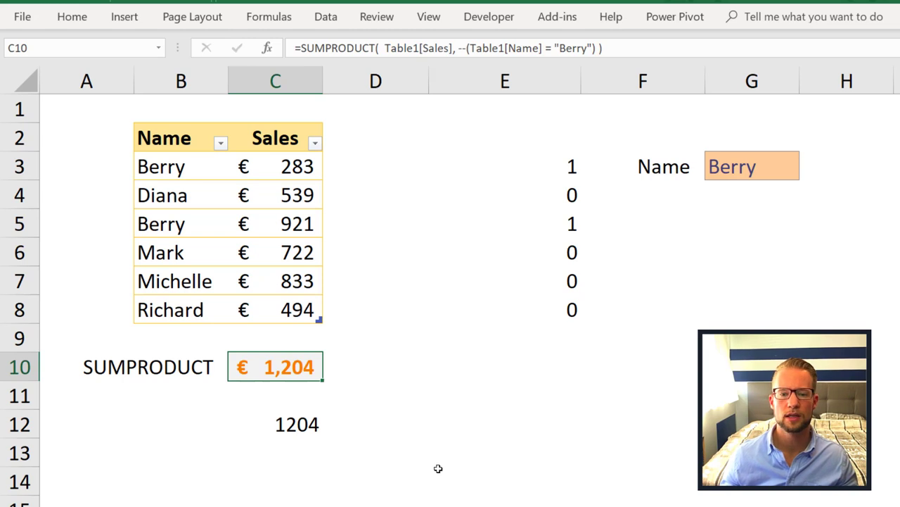
key("F2")
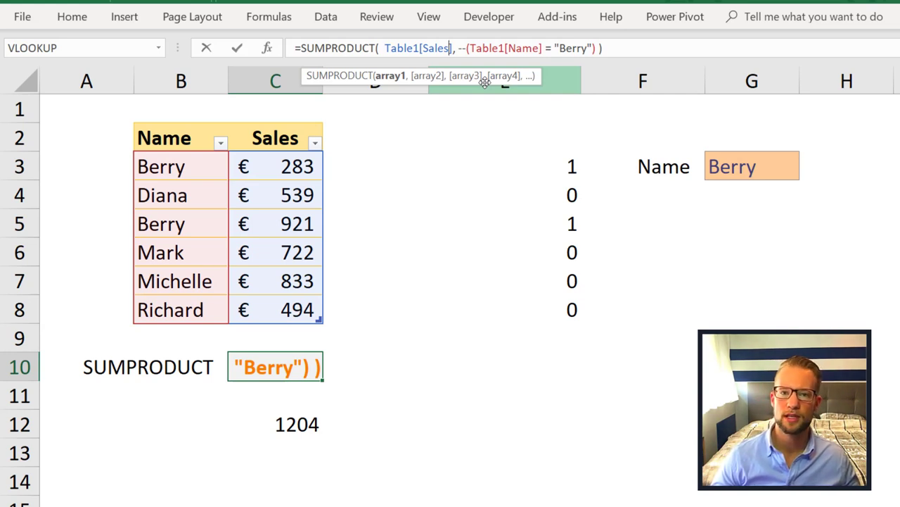
Step: Rewrite C10 as =SUMPRODUCT((Table1[Sales]) * (Table1[Name] = "Berry")), still returning €1,204
left_click(386, 49)
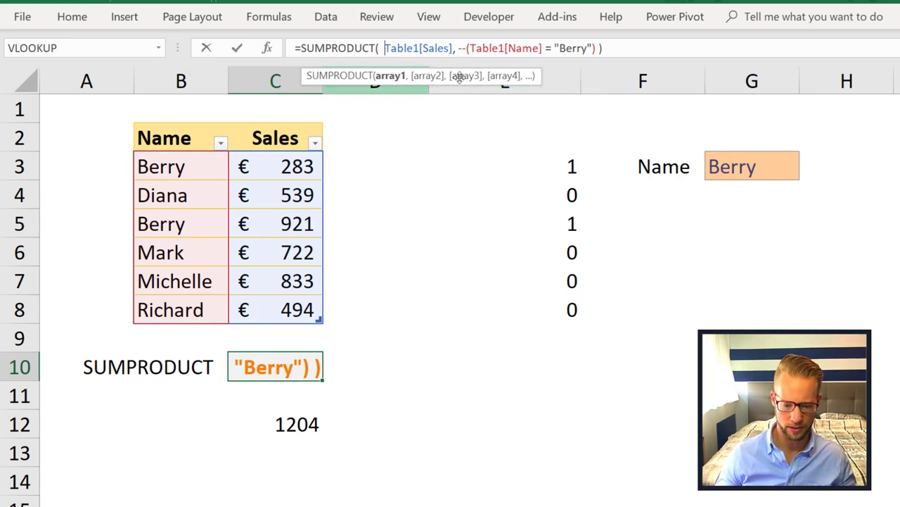
type("(")
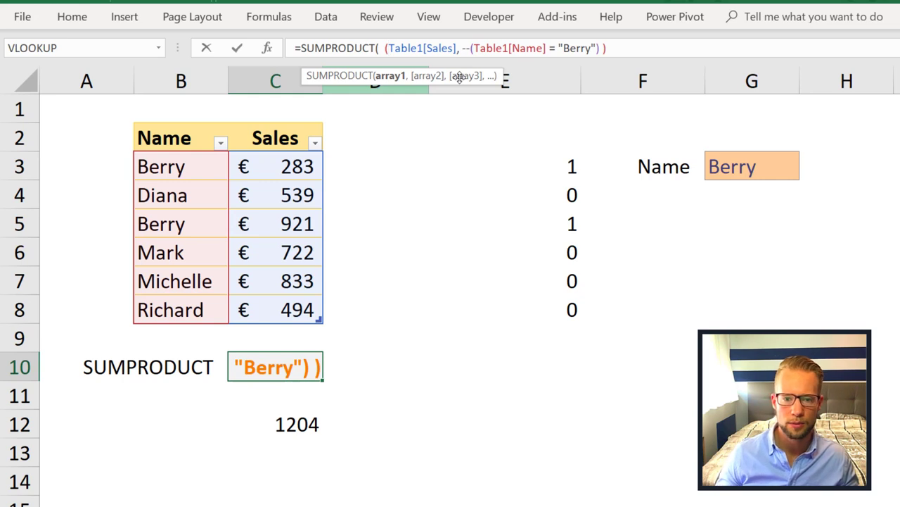
left_click(458, 48)
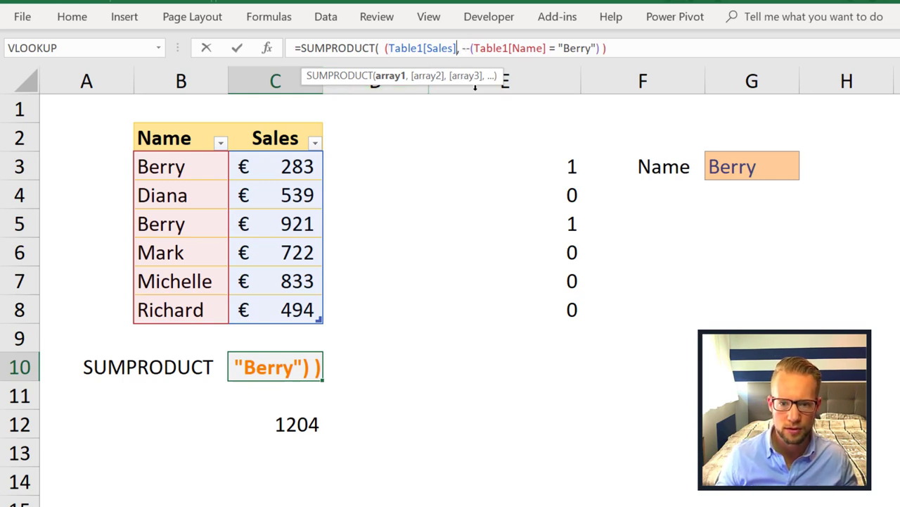
type(") *")
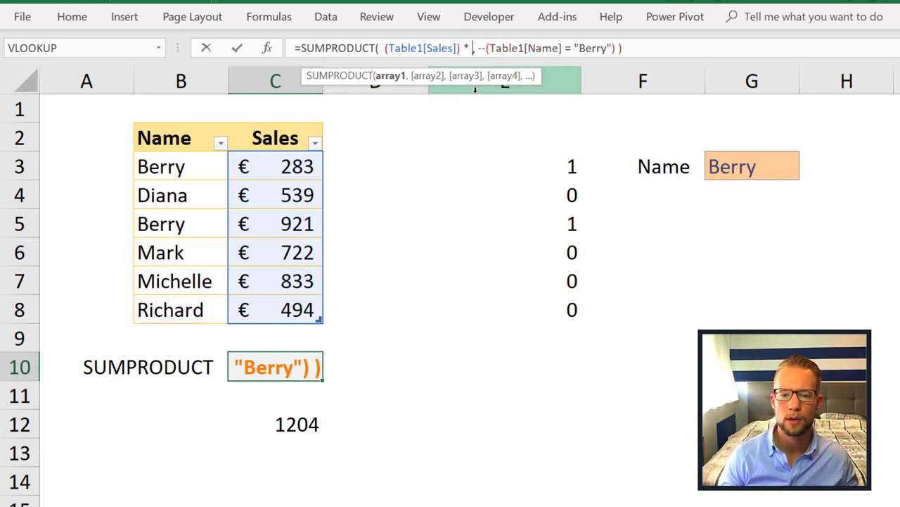
key("Delete")
key("Delete")
key("Delete")
key("Delete")
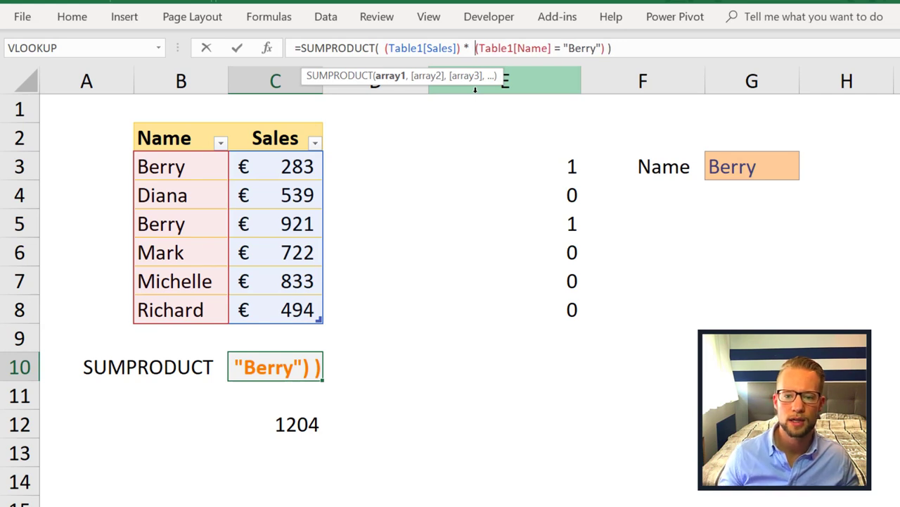
left_click(500, 48)
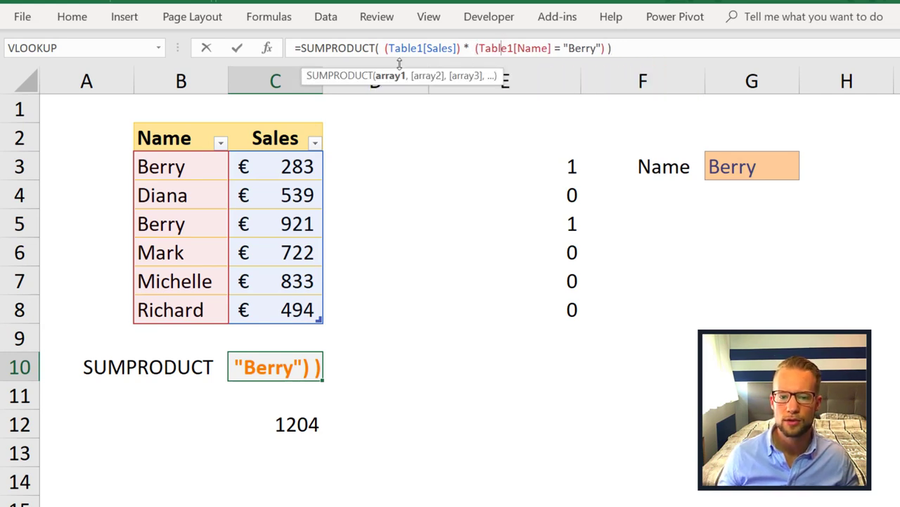
left_click(391, 75)
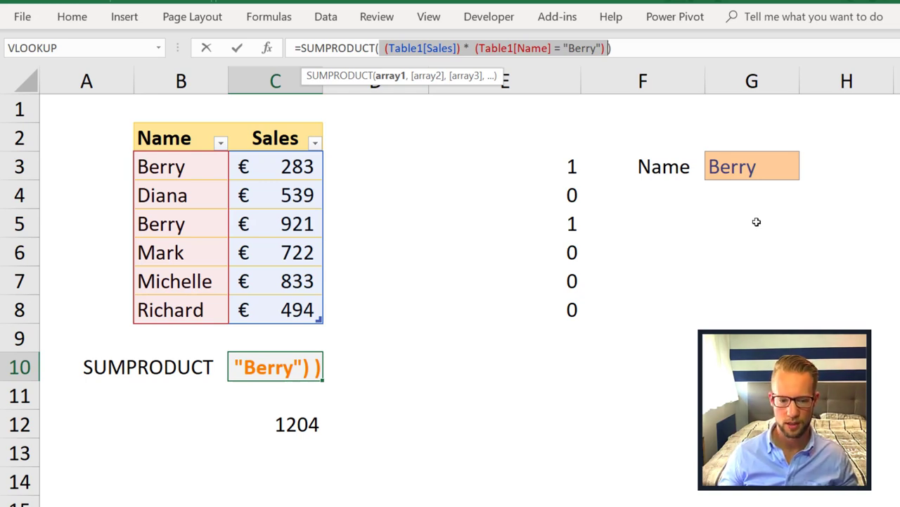
key("ctrl+Return")
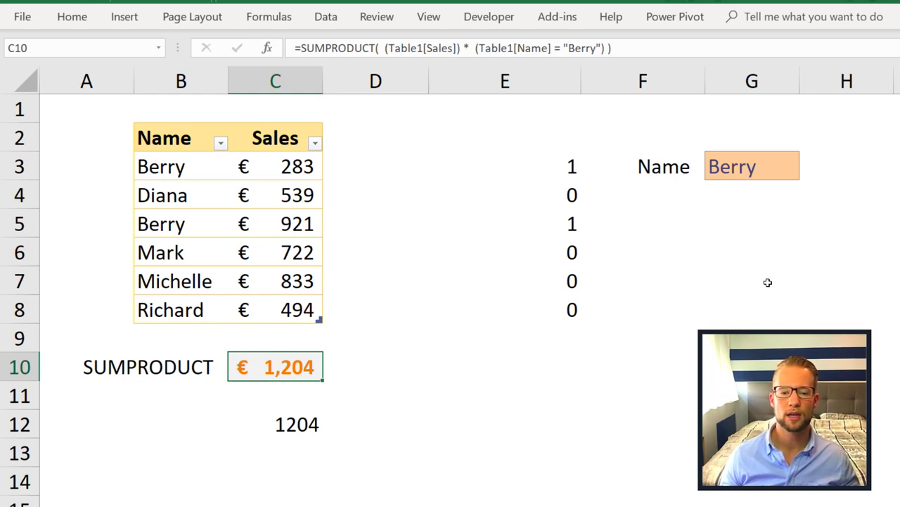
Step: Clear the helper 1/0 values in column E and the C12 check formula
left_click_drag(513, 150, 591, 380)
key("Delete")
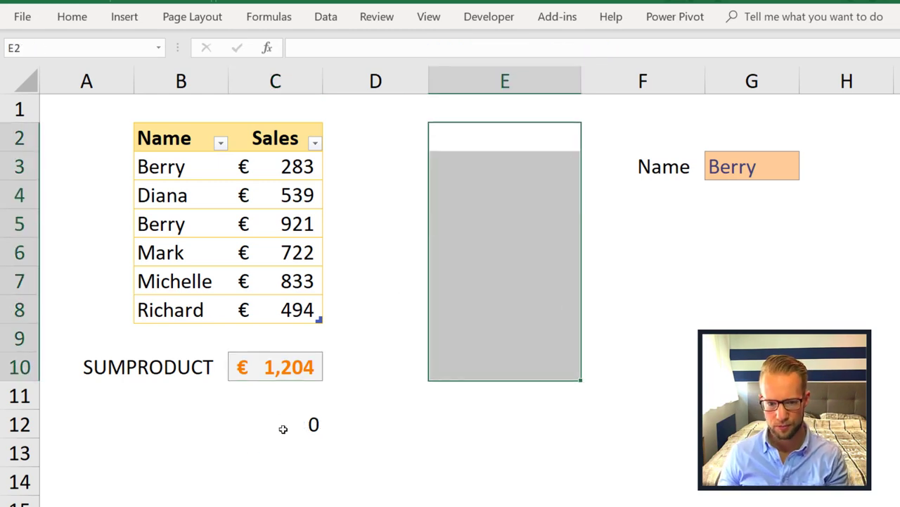
left_click(328, 425)
left_click(311, 425)
key("Return")
key("Up")
key("Delete")
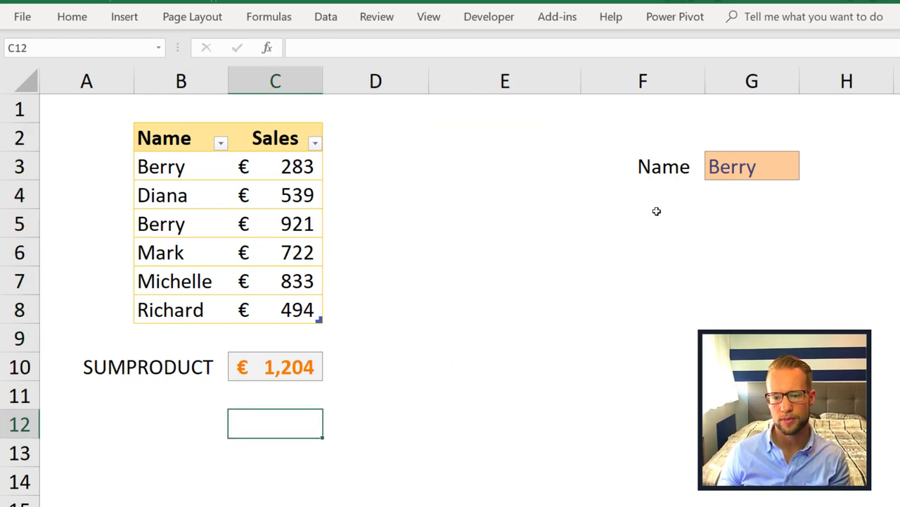
Step: Add a right-aligned 'Minimum Value' label in F4
left_click(656, 211)
key("Up")
type("Minimum Value")
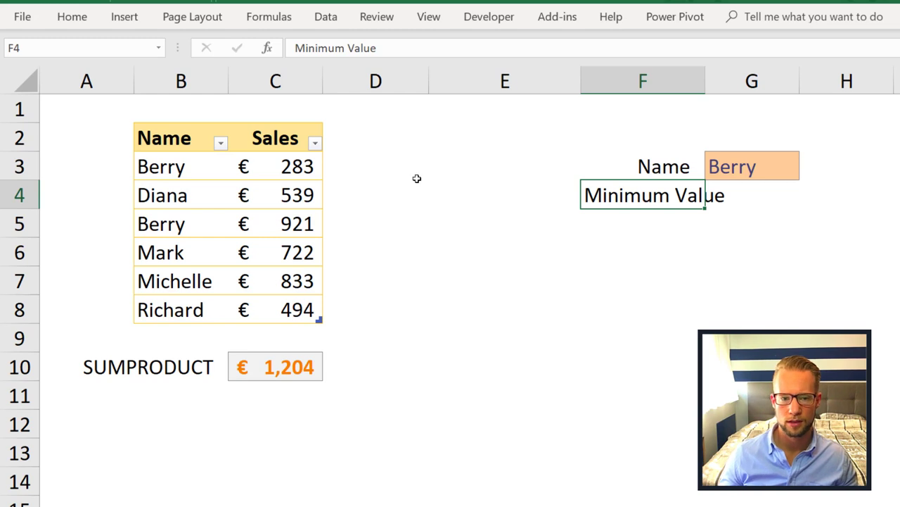
key("alt+h")
key("a")
key("r")
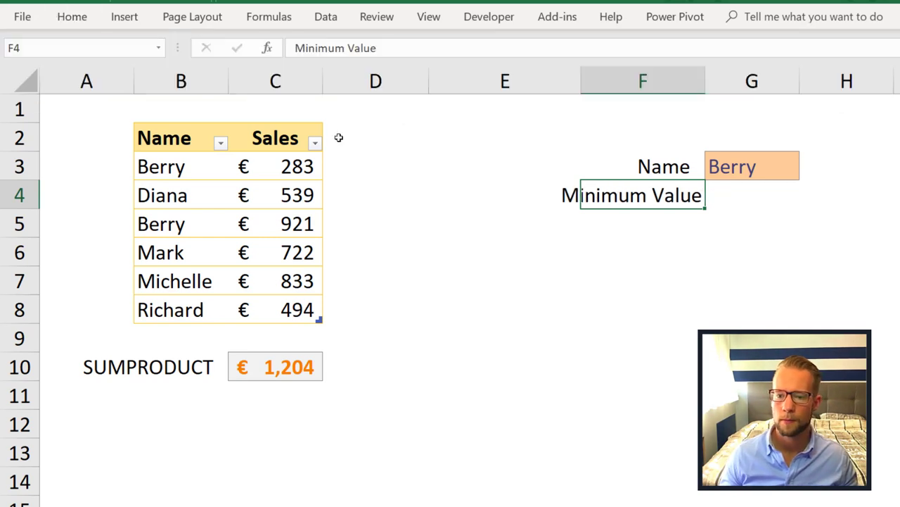
Step: Copy the G3 input cell's format into G4 and enter 600
left_click(751, 169)
left_click(738, 197)
key("ctrl+d")
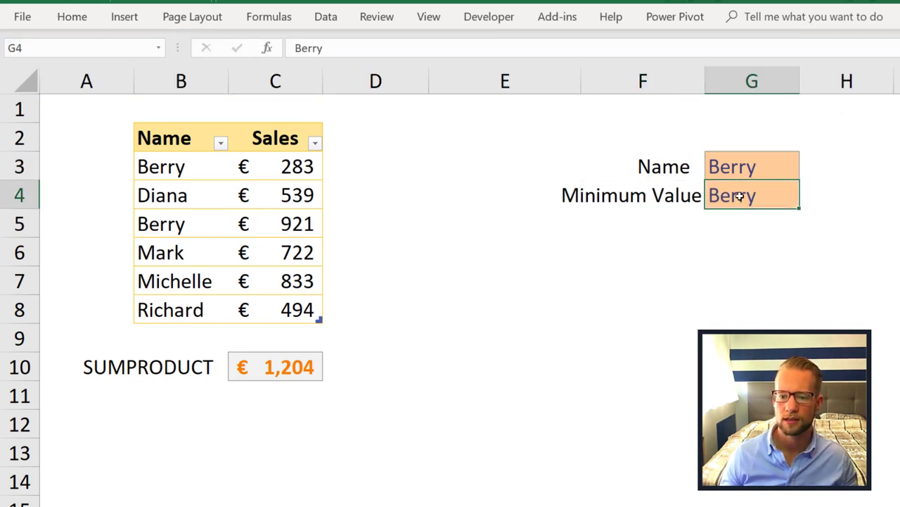
type("600")
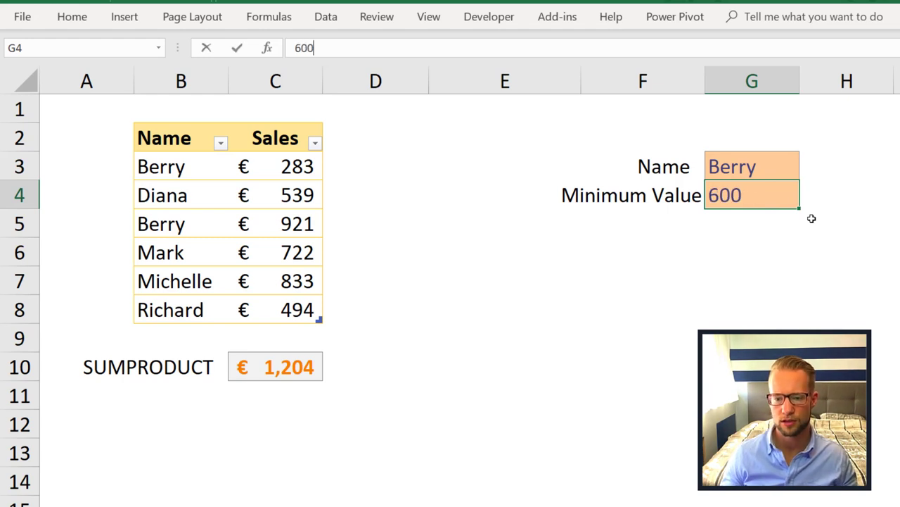
key("ctrl+Return")
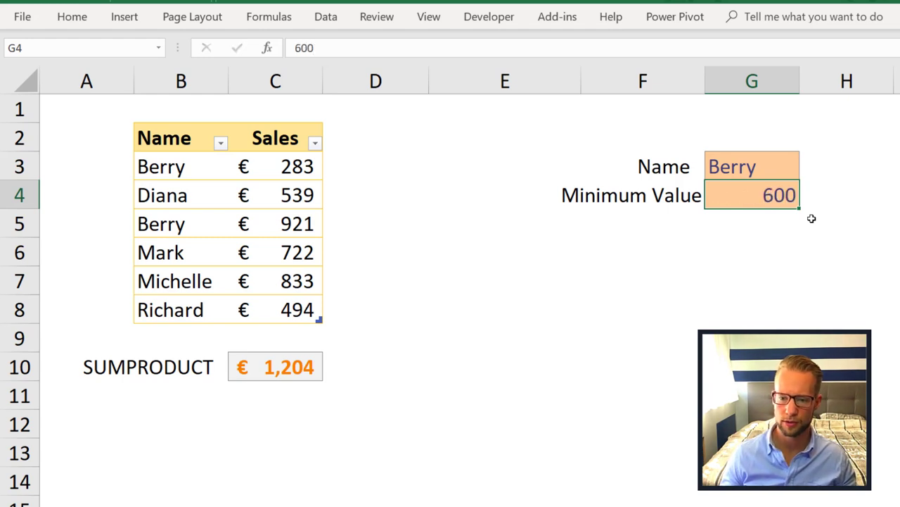
Step: Append * (Table1[Sales] >= G4) to the C10 SUMPRODUCT, dropping the Berry total to €921
left_click(265, 365)
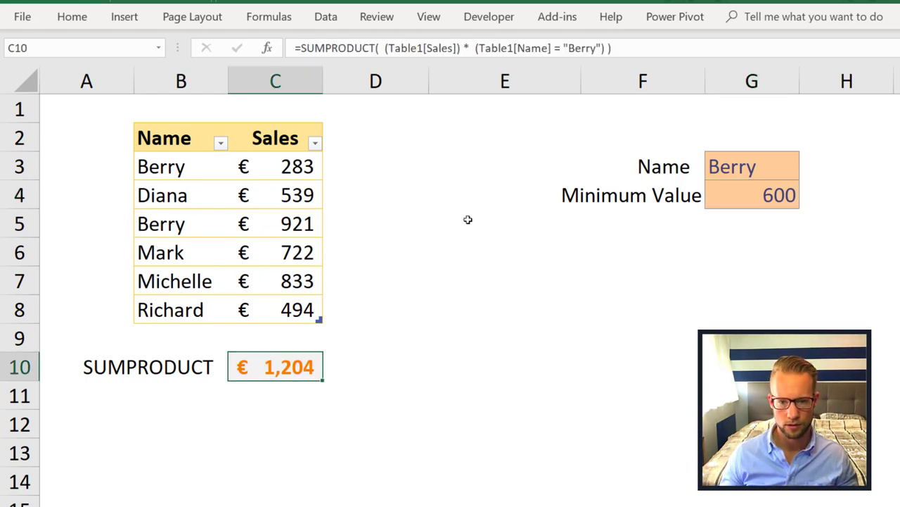
left_click(613, 49)
key("BackSpace")
type("*")
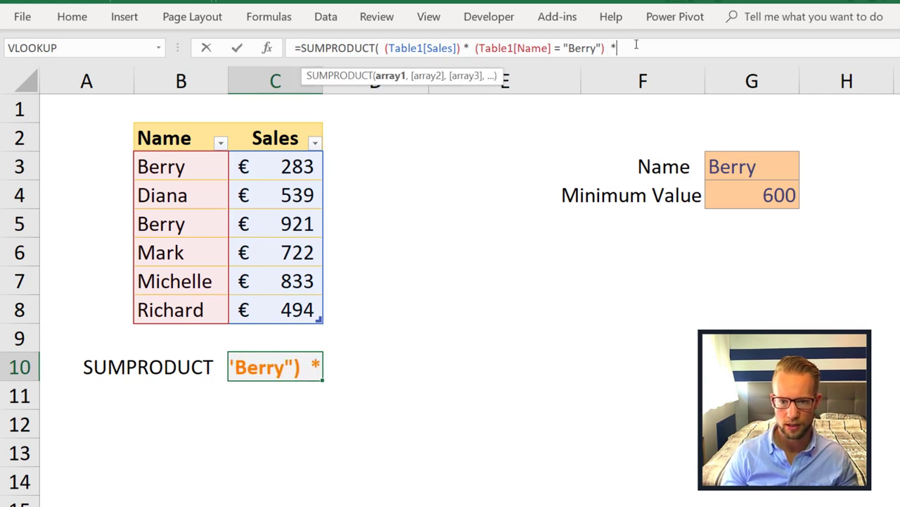
left_click_drag(297, 160, 303, 309)
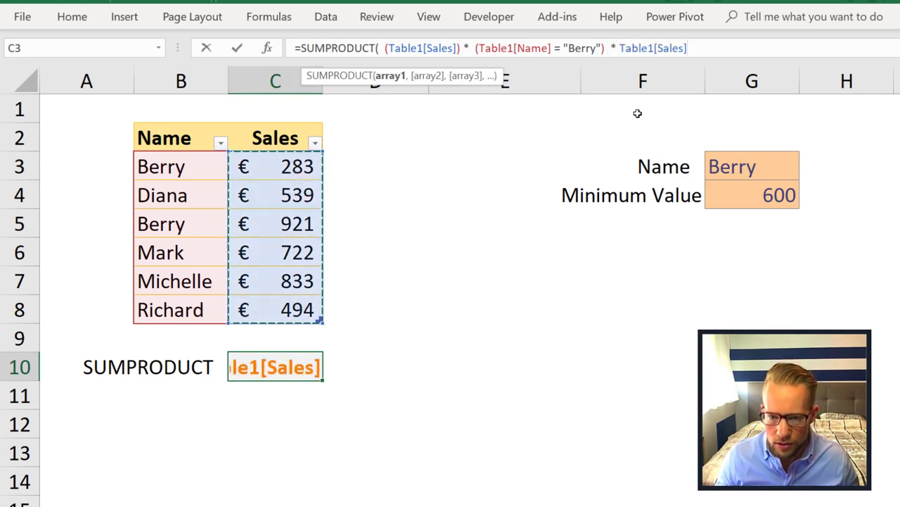
left_click(619, 47)
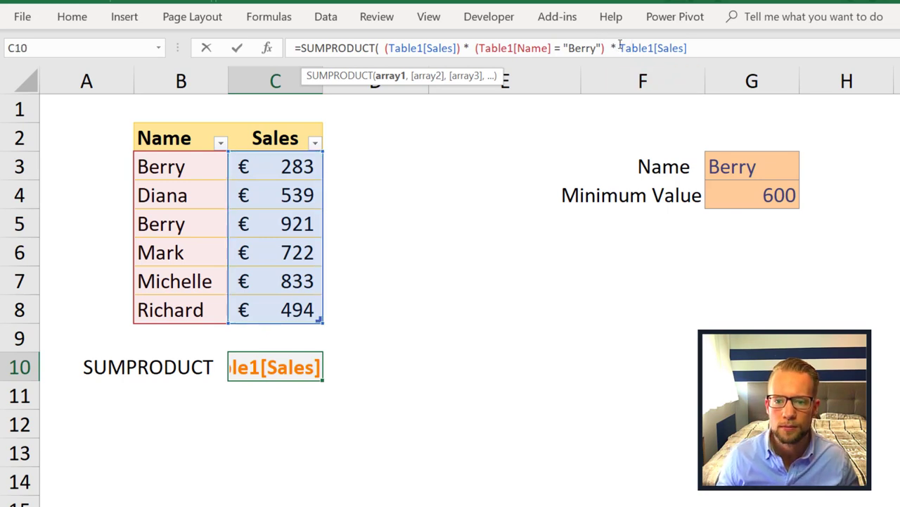
type("(")
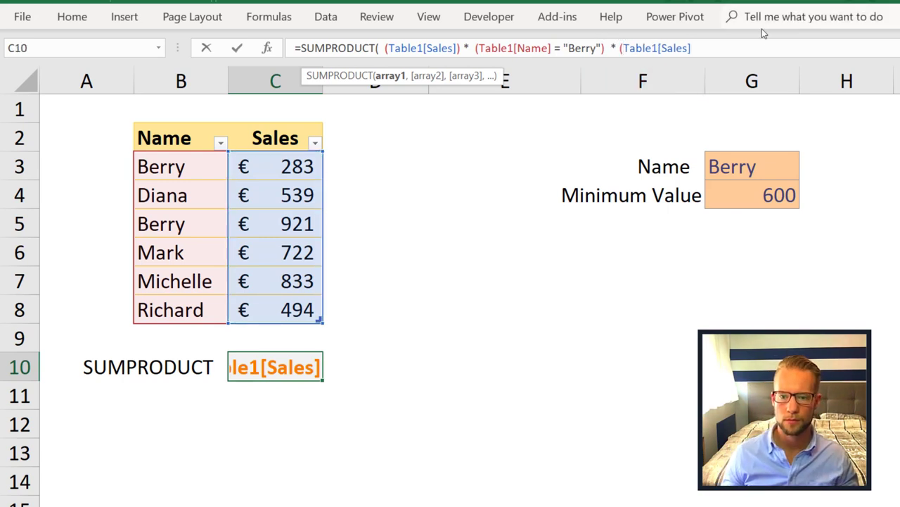
type(" =")
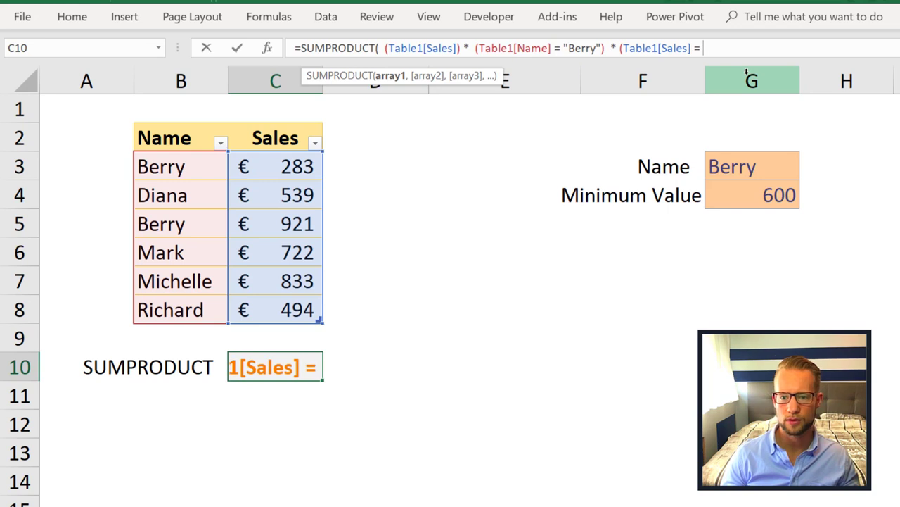
key("BackSpace")
key("BackSpace")
type(">=")
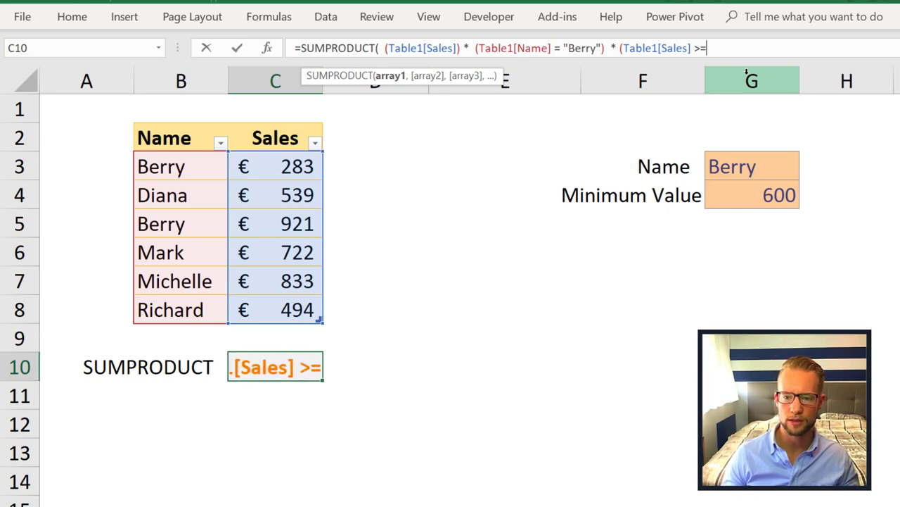
left_click(767, 203)
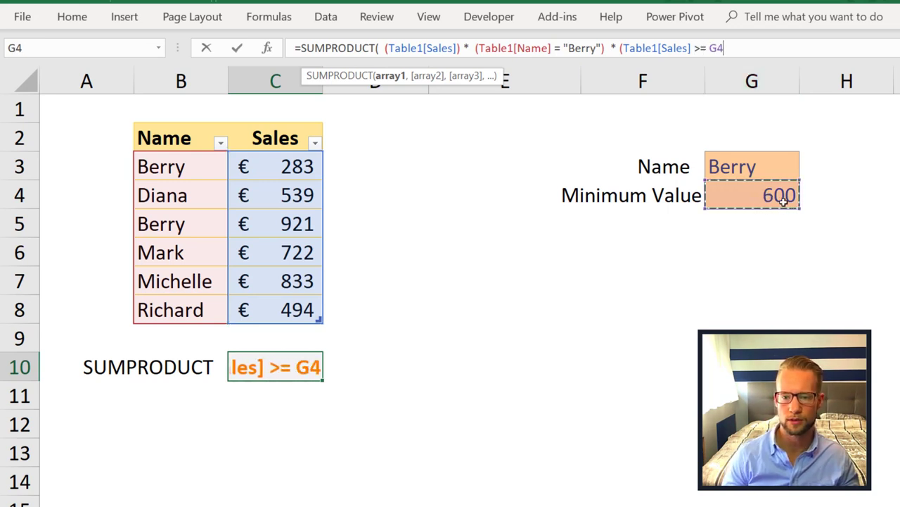
type(") )")
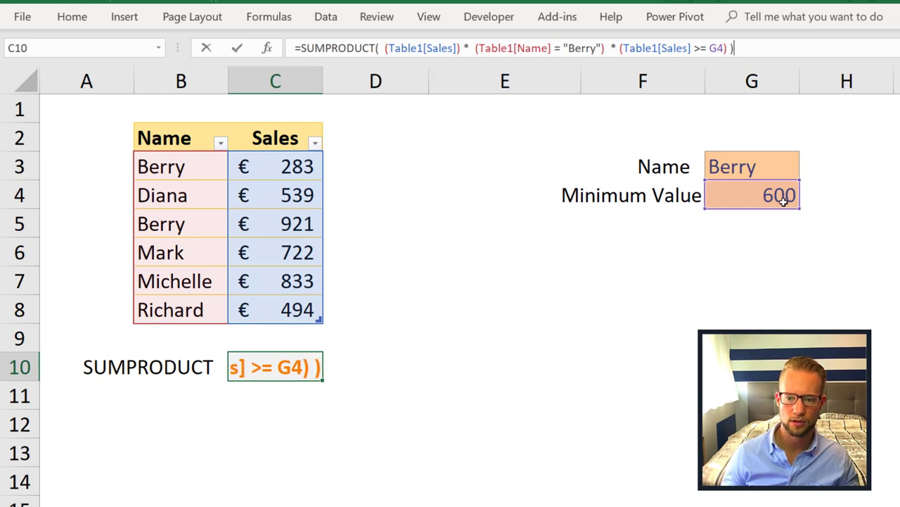
key("ctrl+Return")
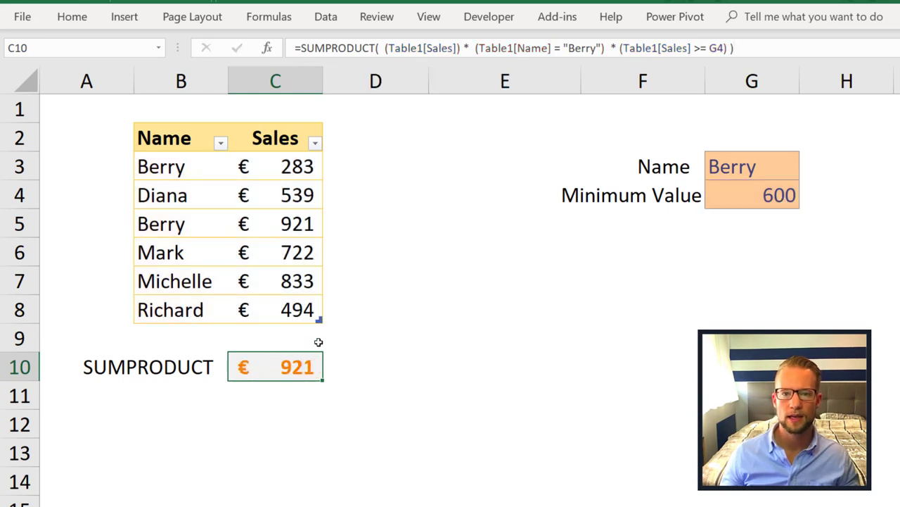